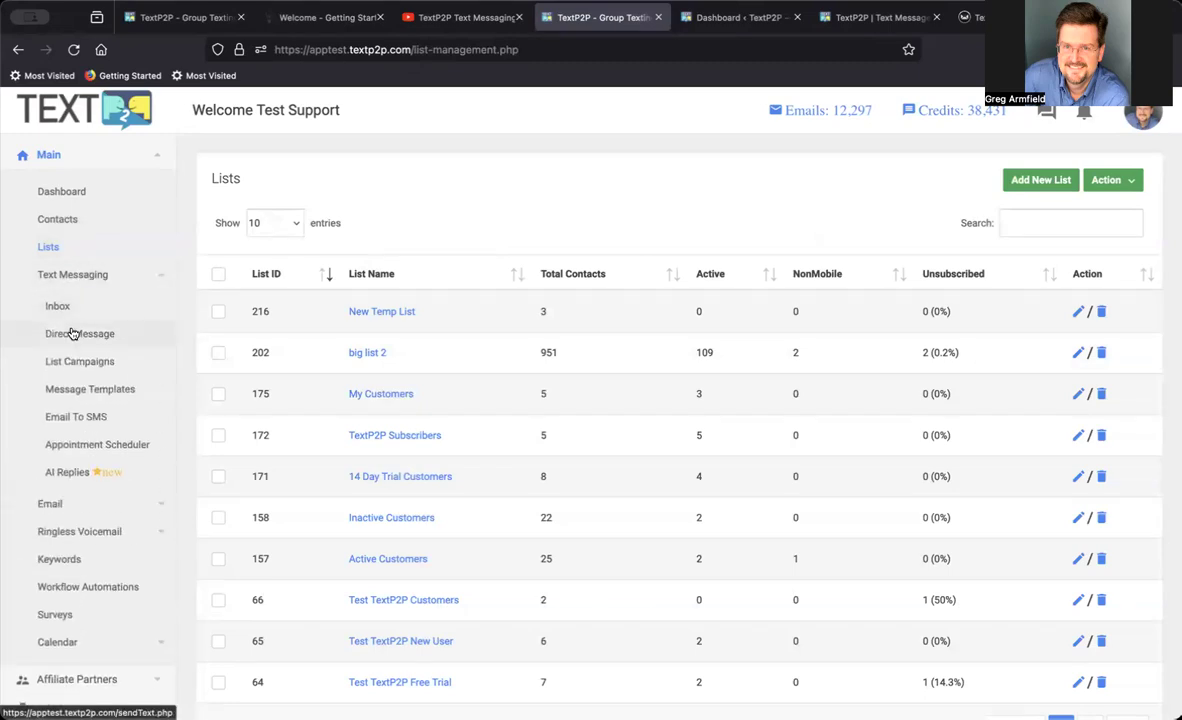
Start a new direct text message and add two existing contacts as recipients by searching their names.
left_click(101, 337)
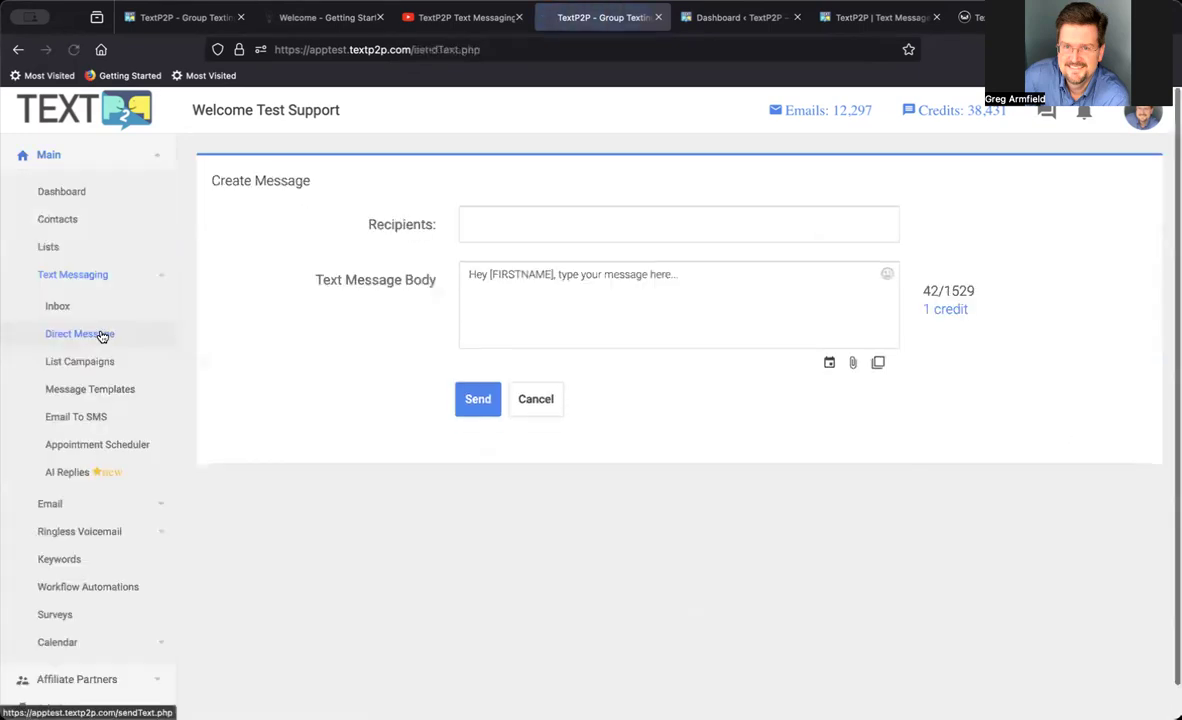
left_click(481, 231)
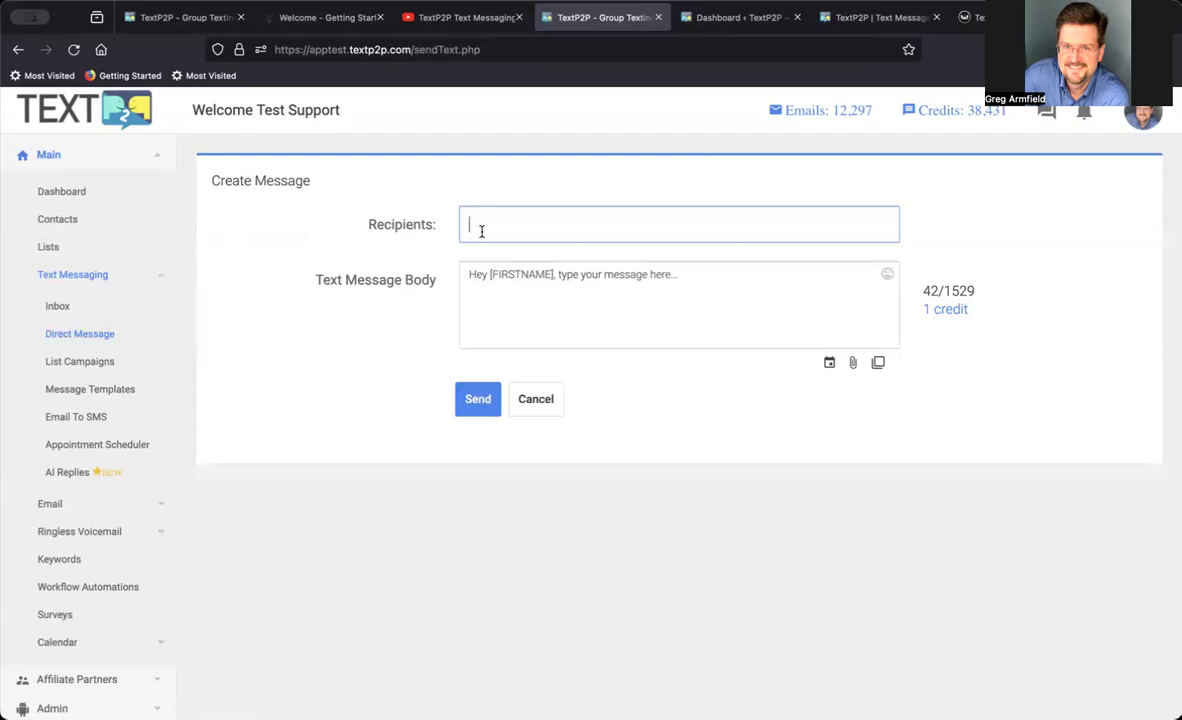
type("Greg")
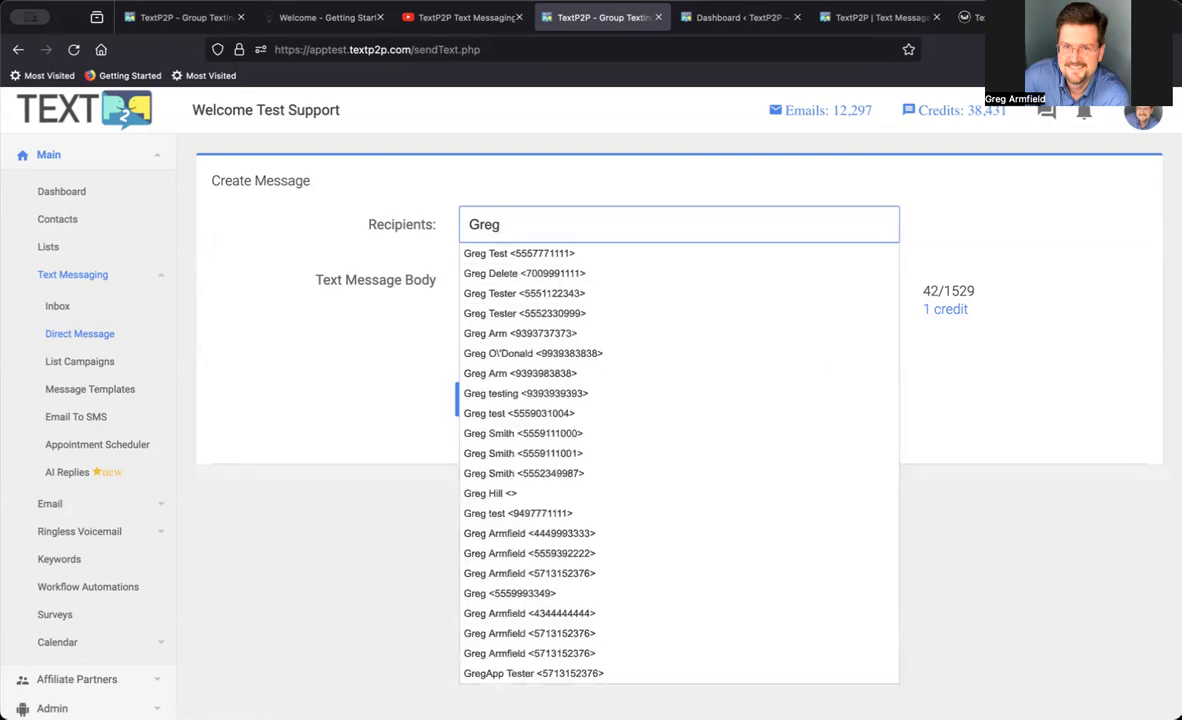
type(" ar")
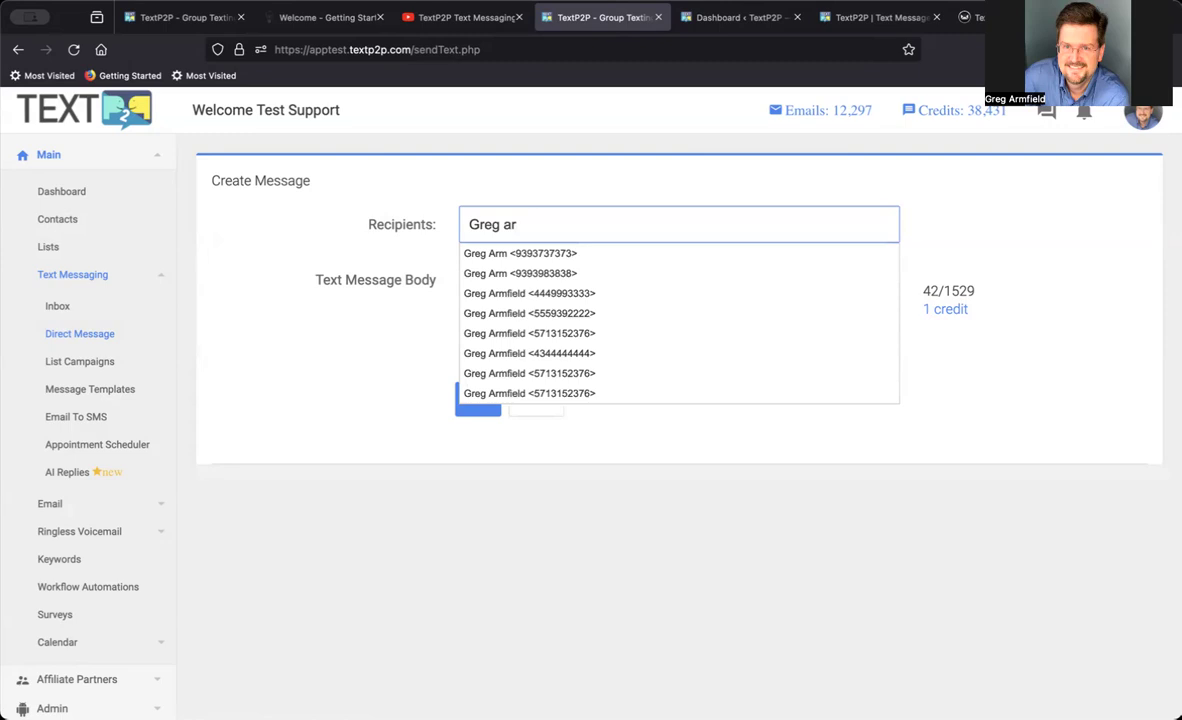
left_click(532, 314)
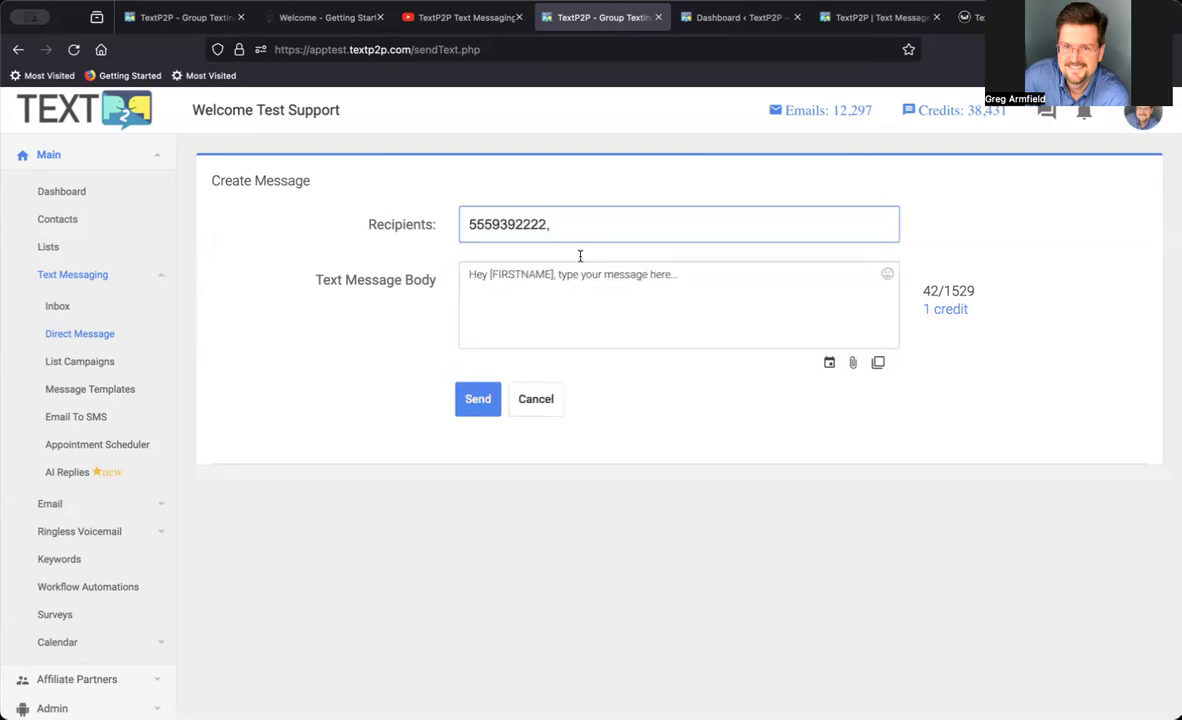
type("sue")
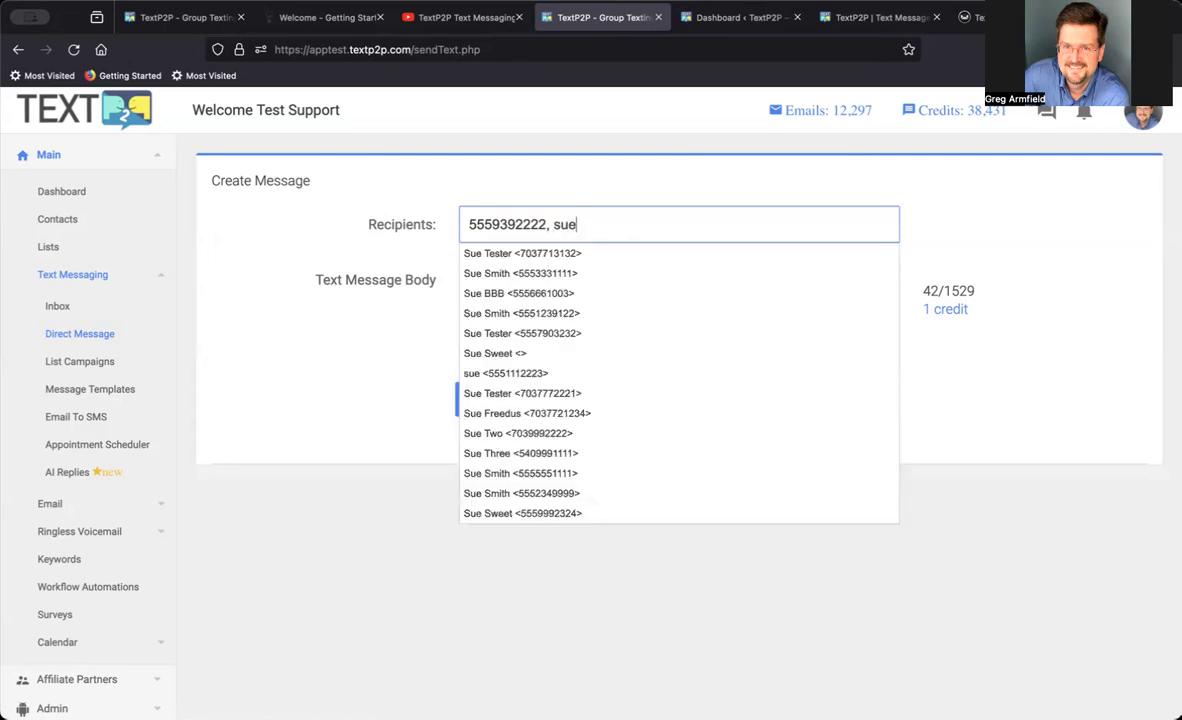
left_click(532, 312)
Replace the default text message body with "This is a test.".
left_click(645, 270)
left_click_drag(680, 274, 438, 279)
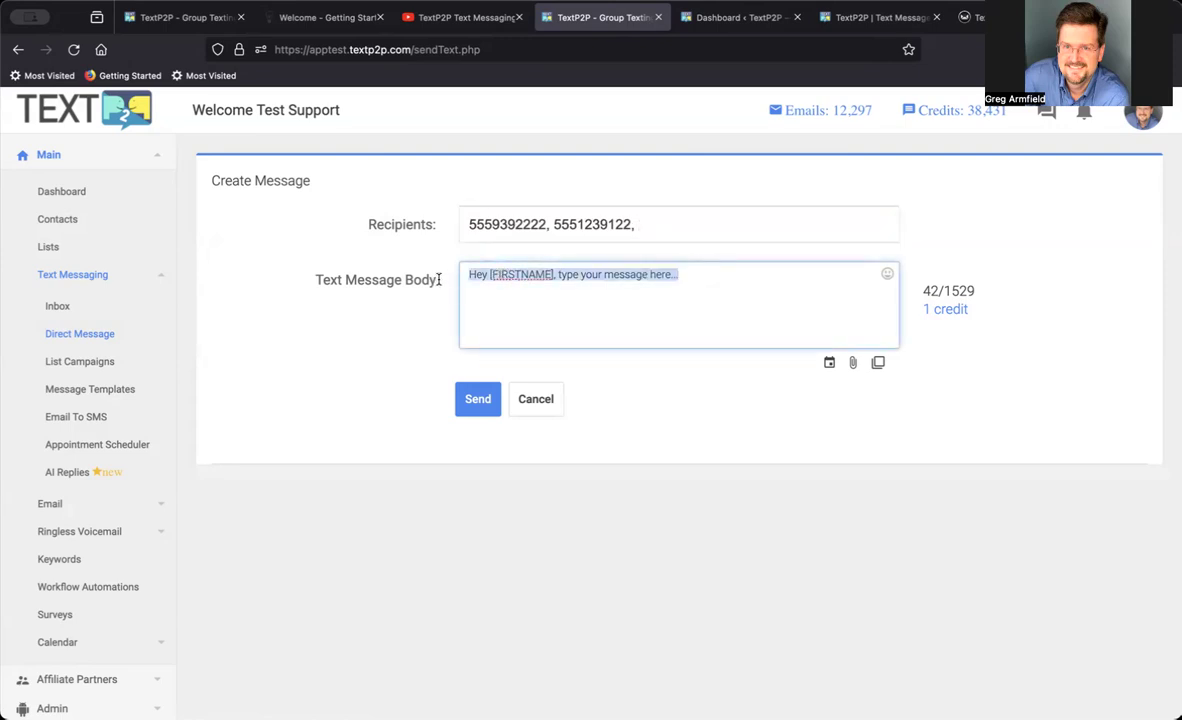
double_click(521, 274)
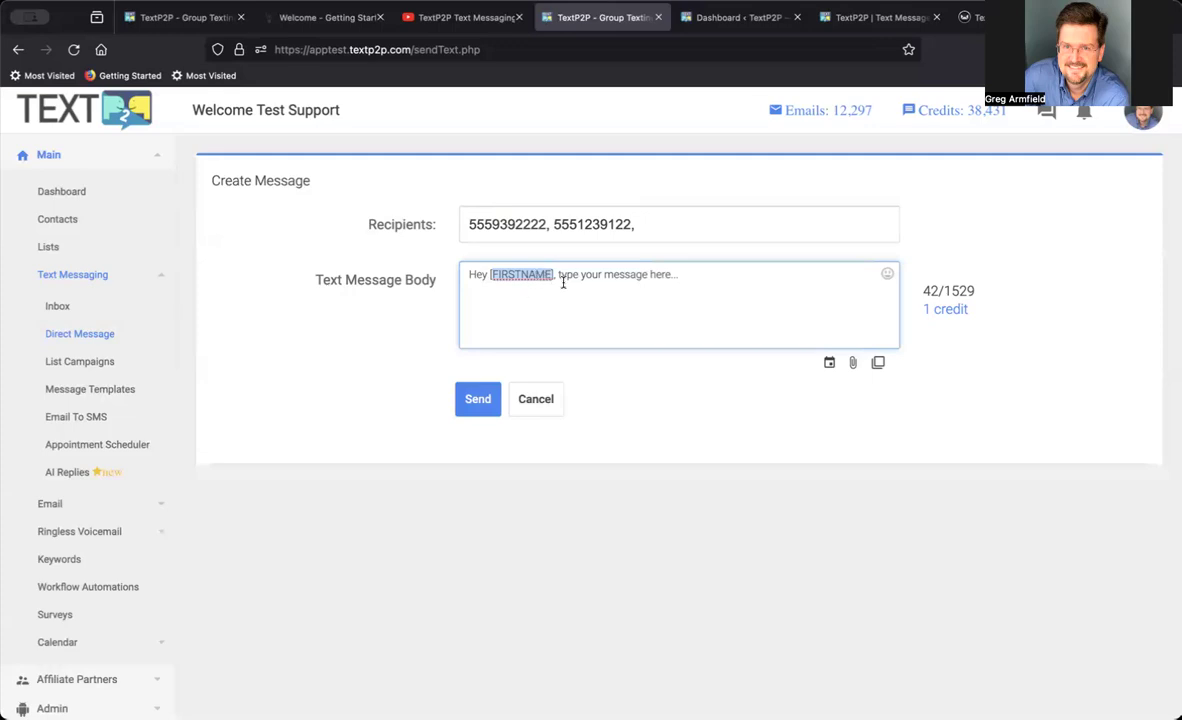
left_click_drag(707, 274, 441, 260)
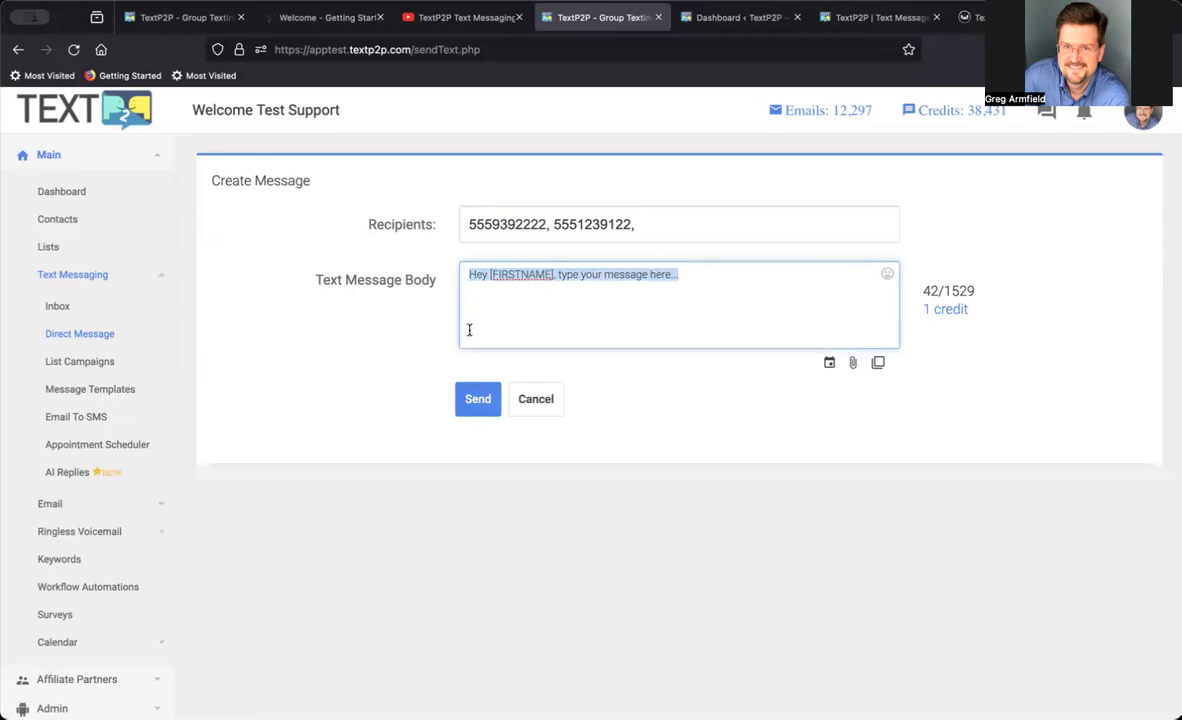
type("Th")
type("is is a ")
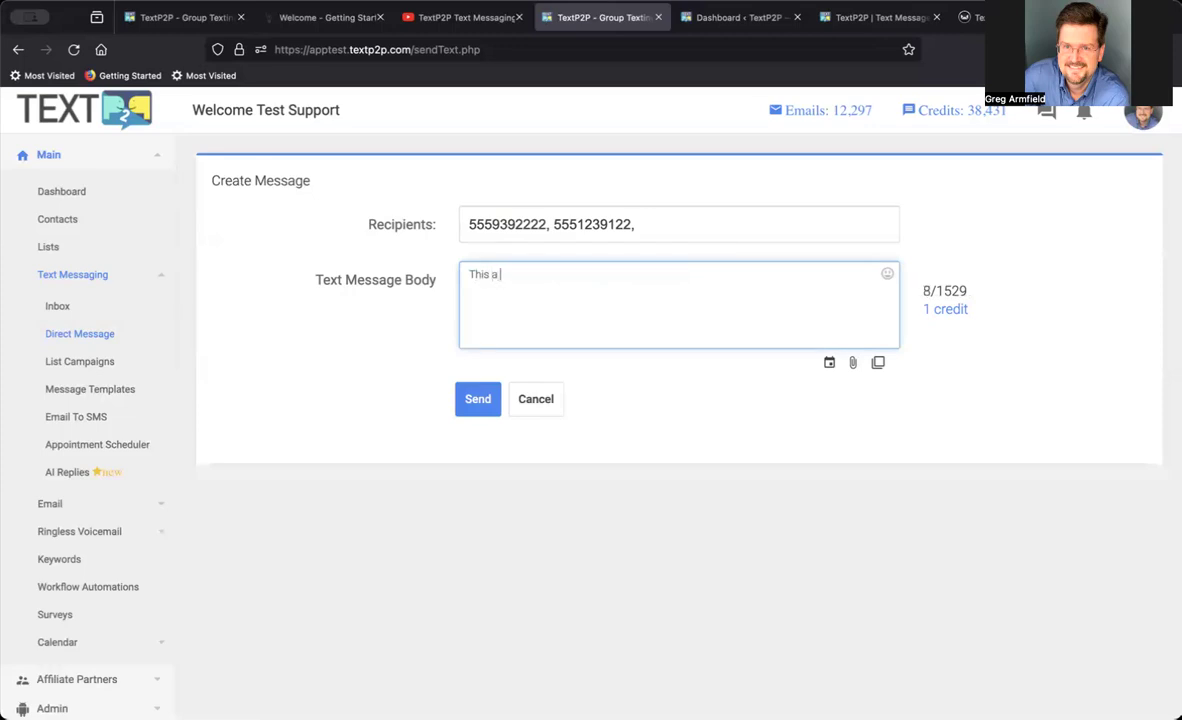
type("t")
key("BackSpace")
key("BackSpace")
key("BackSpace")
type("is a test.")
Check the message's character and credit counts, and show the media file attachment option.
left_click_drag(921, 296, 935, 291)
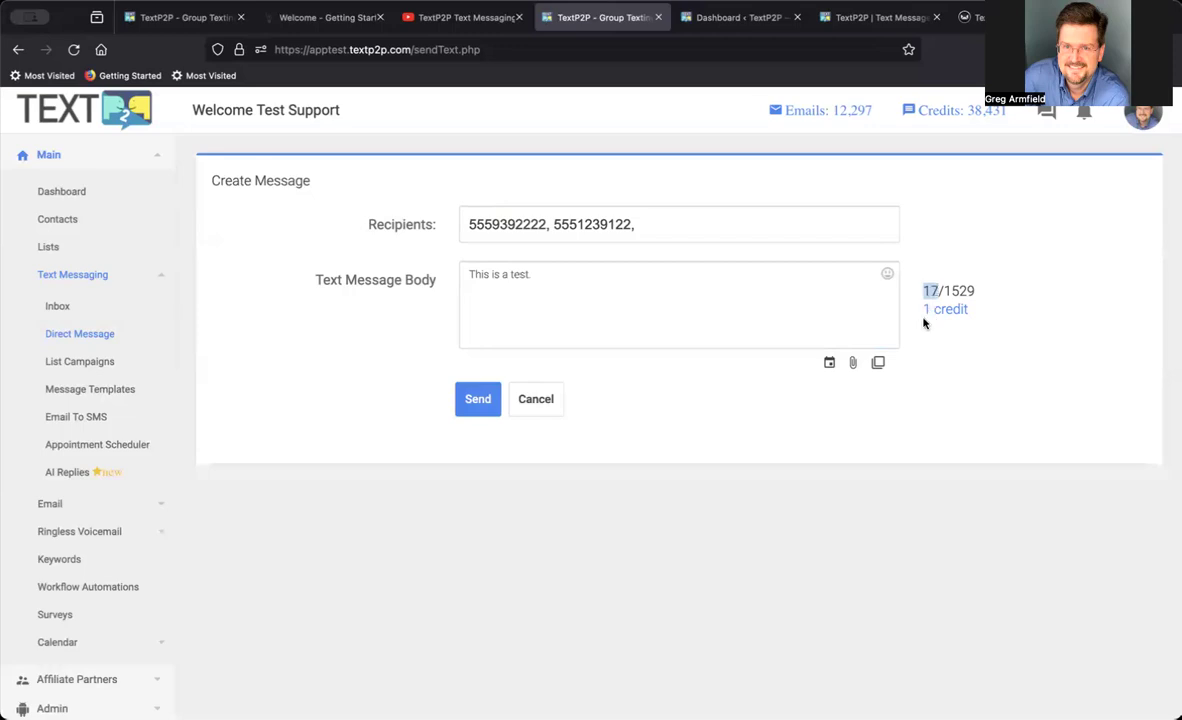
left_click_drag(924, 310, 988, 318)
left_click(852, 364)
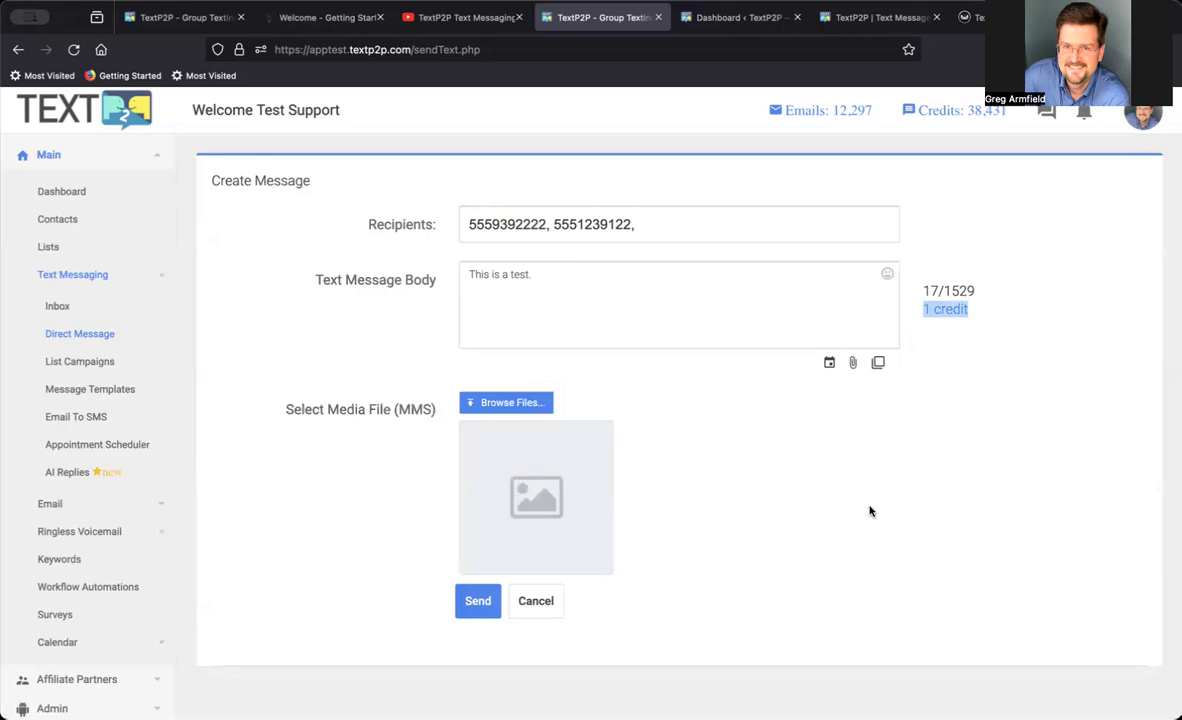
Try scheduling the message for 23 May 2024 at 4:00 PM, and clear the schedule again.
left_click(829, 364)
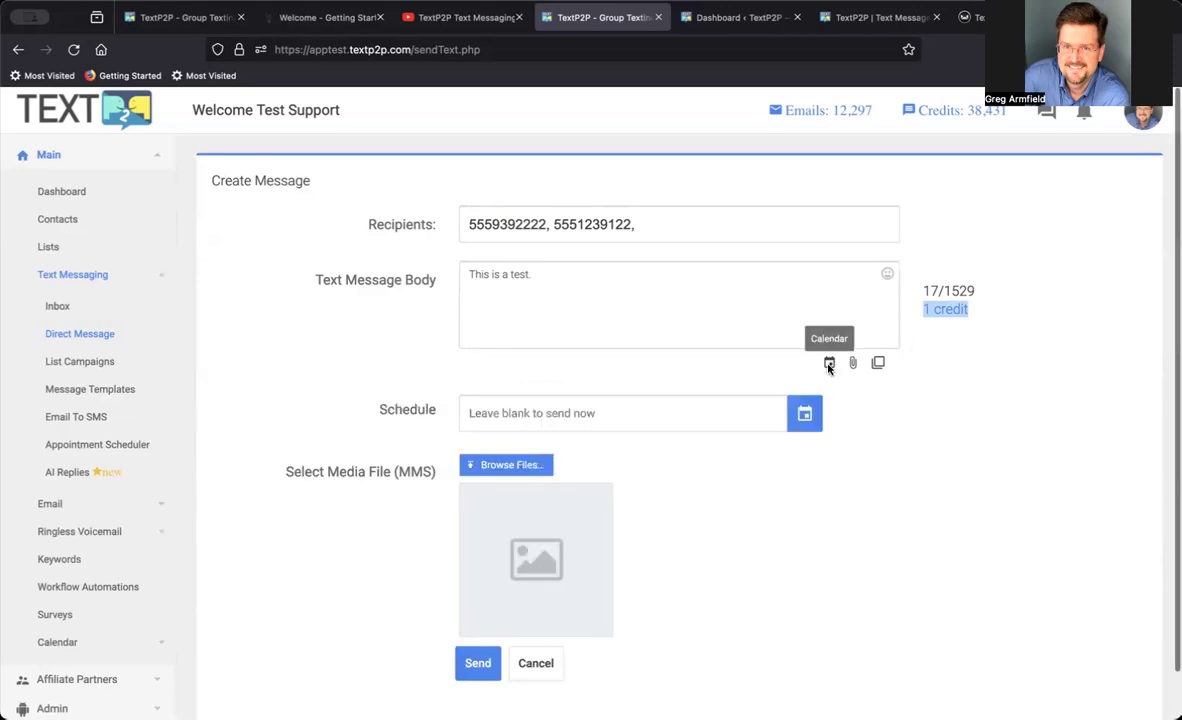
left_click(806, 416)
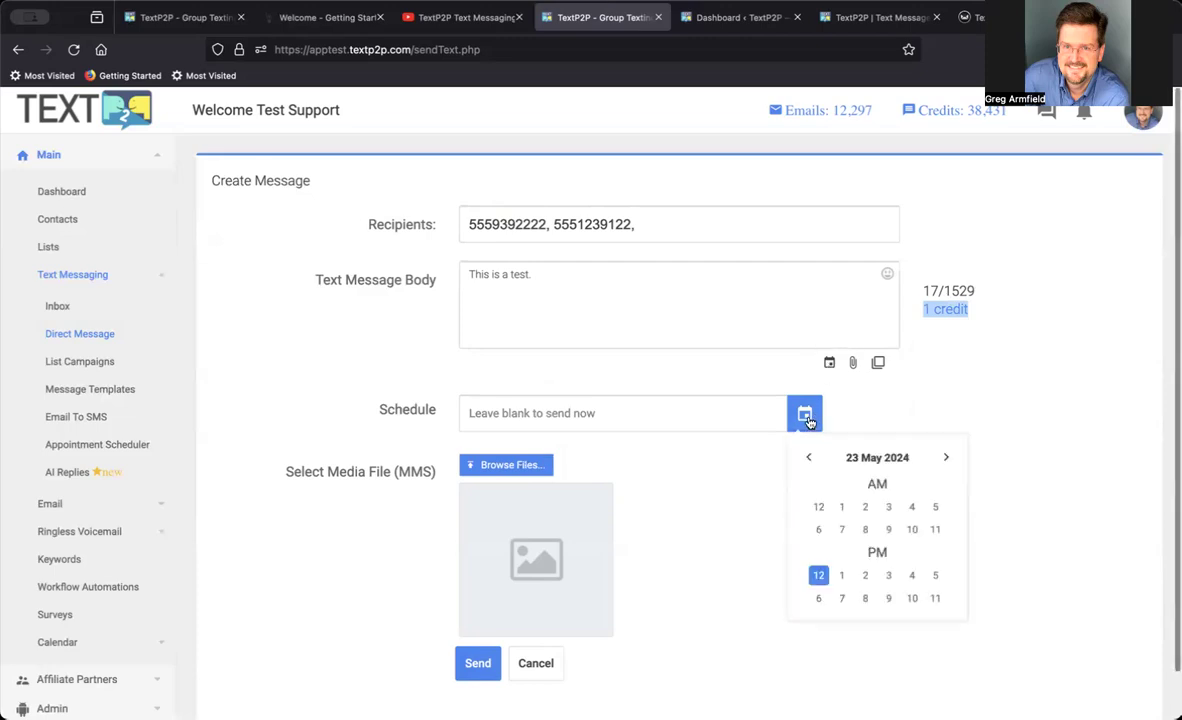
left_click(912, 575)
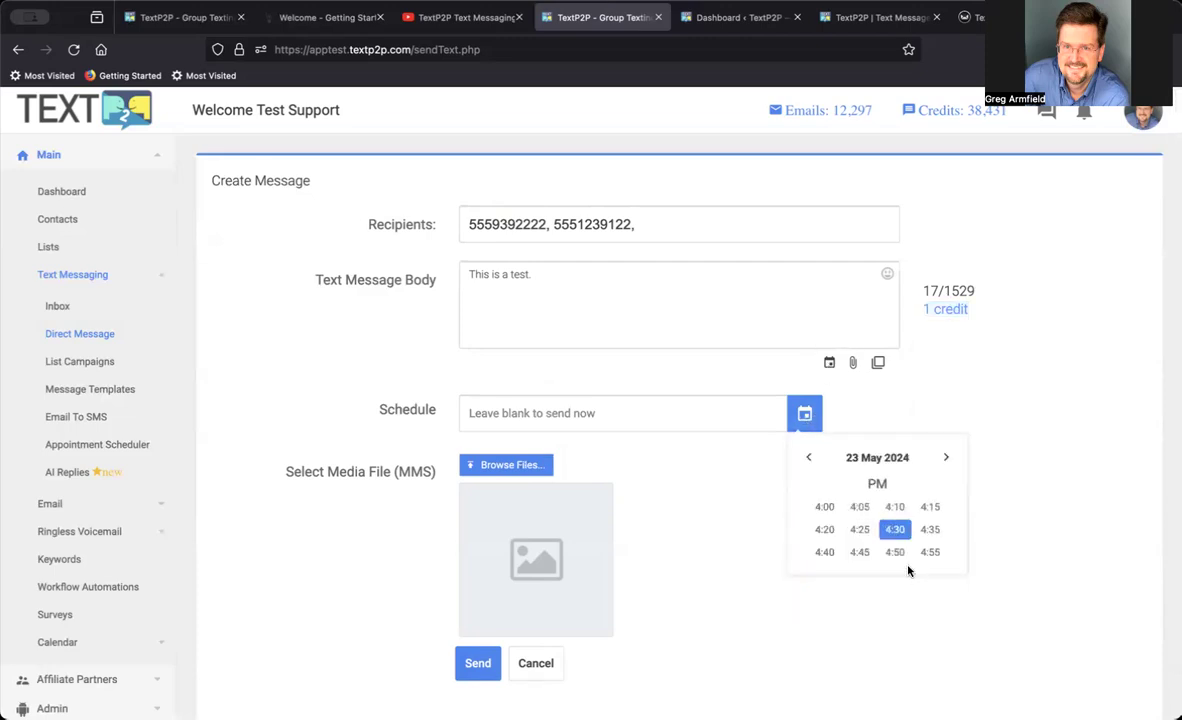
left_click(824, 507)
left_click_drag(649, 425, 395, 397)
key("BackSpace")
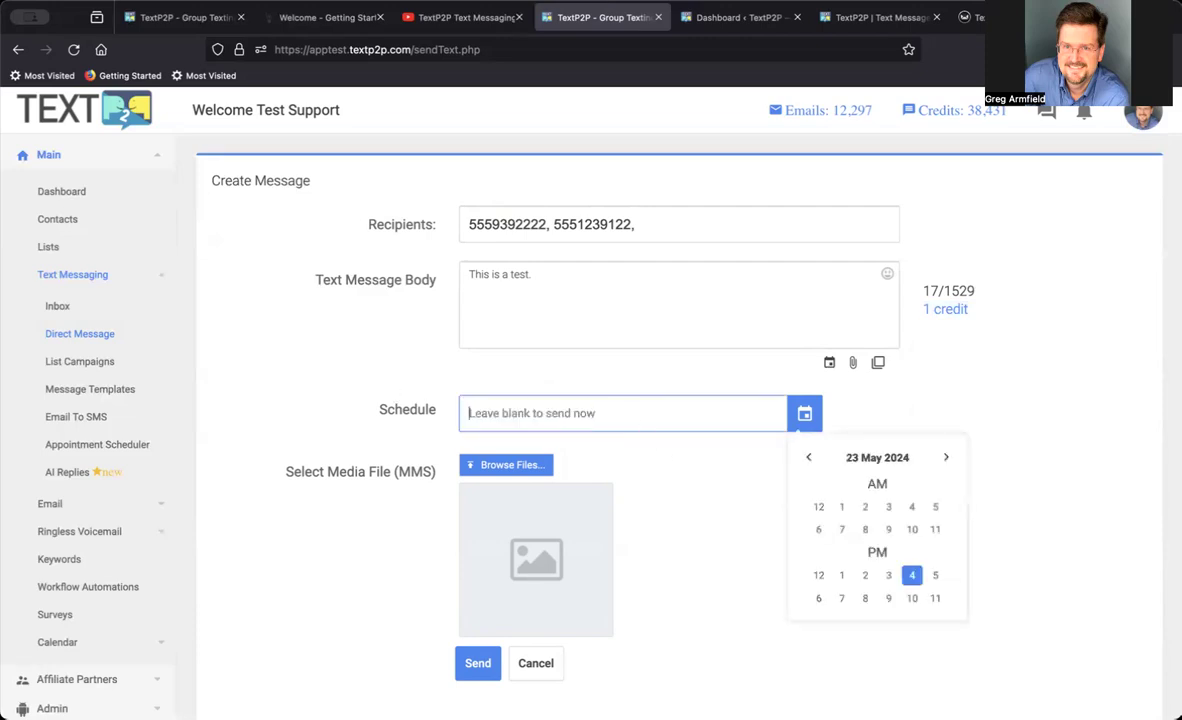
left_click(982, 401)
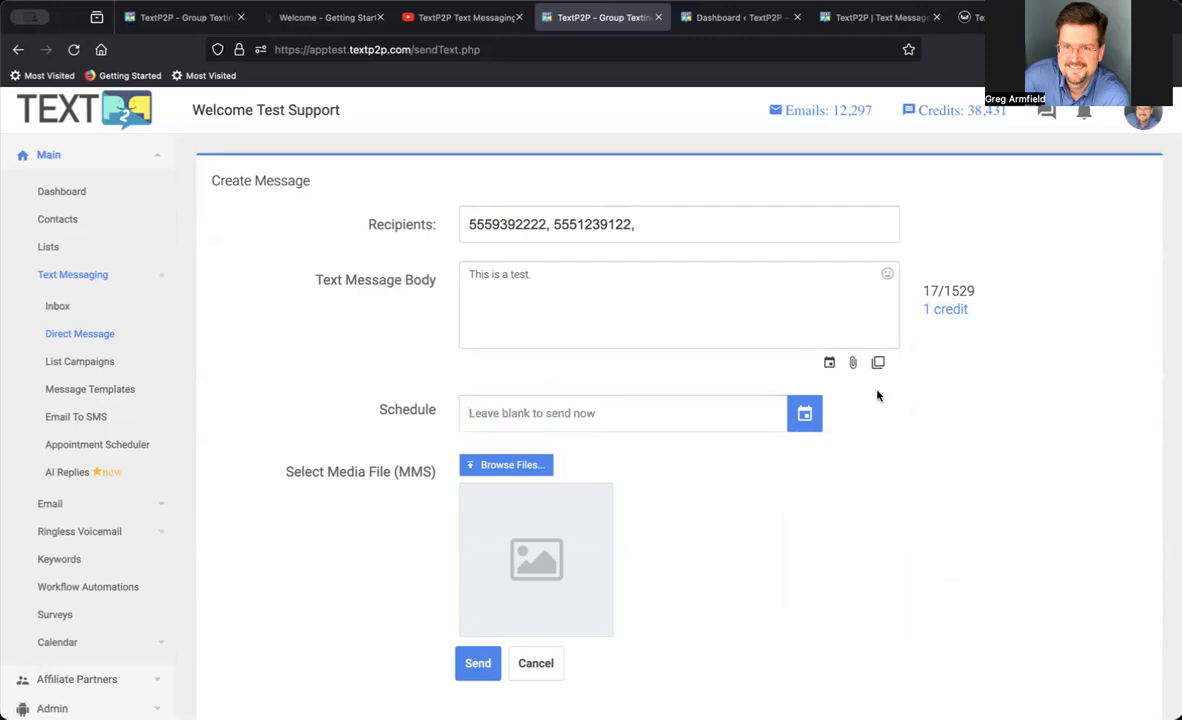
Fill the message body from the Calendar Reminder message template.
left_click(877, 364)
left_click(824, 412)
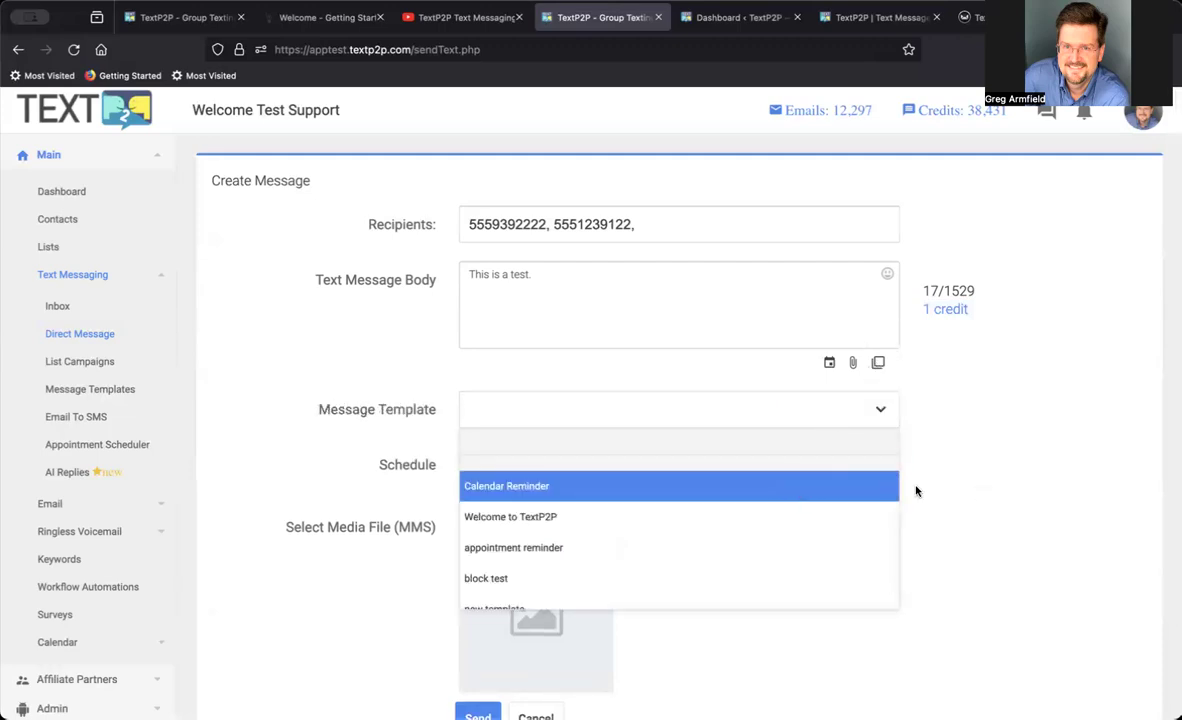
left_click(729, 487)
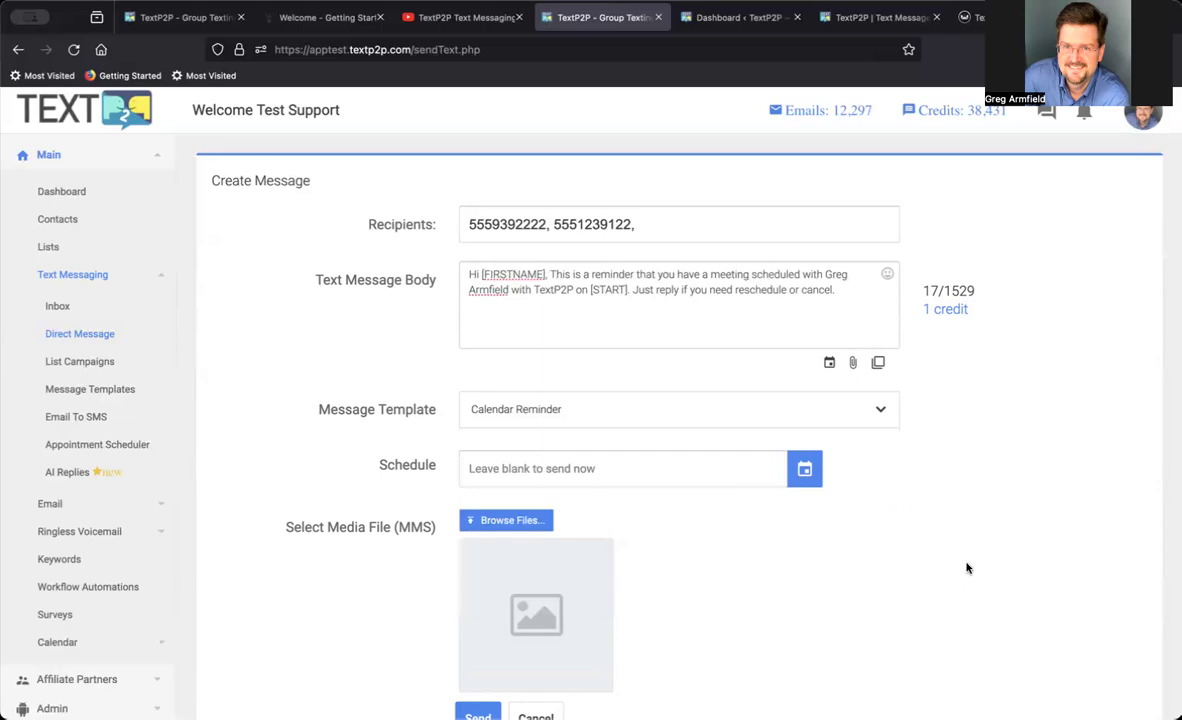
Switch the message body to the appointment reminder template and review its custom fields.
left_click(877, 417)
left_click(720, 547)
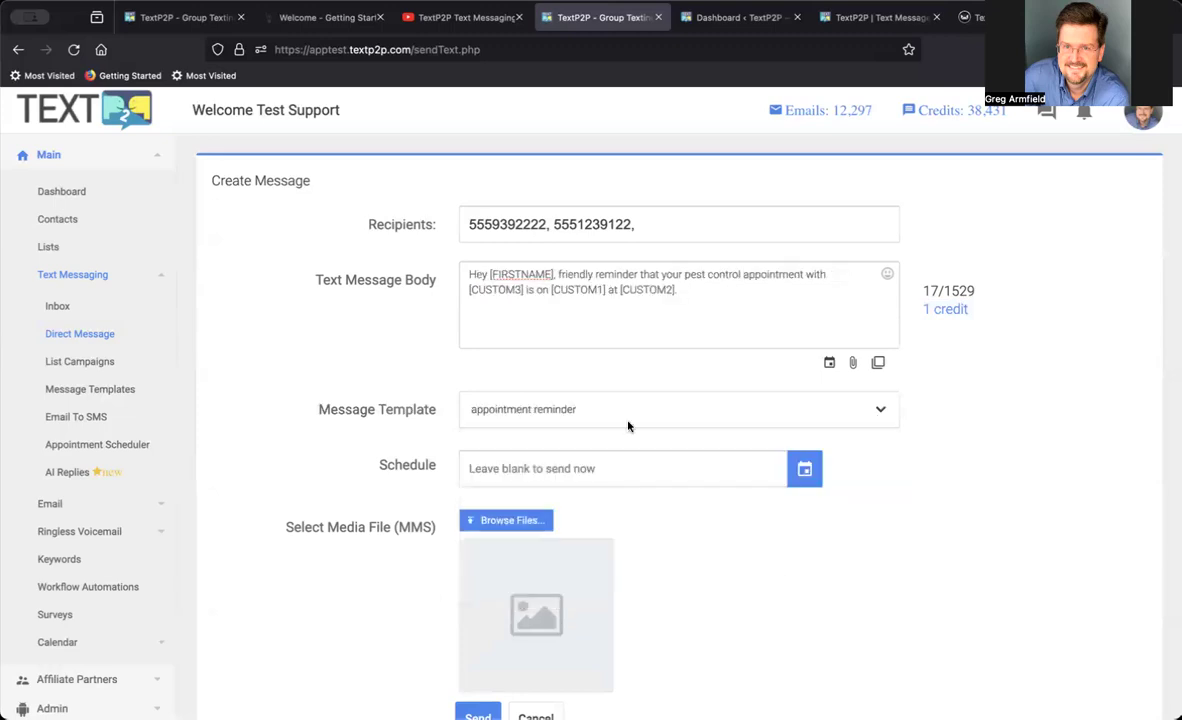
left_click_drag(491, 289, 689, 291)
left_click(1008, 543)
Send the appointment reminder message to both recipients and check the delivery result.
scroll(1010, 543, "down", 2)
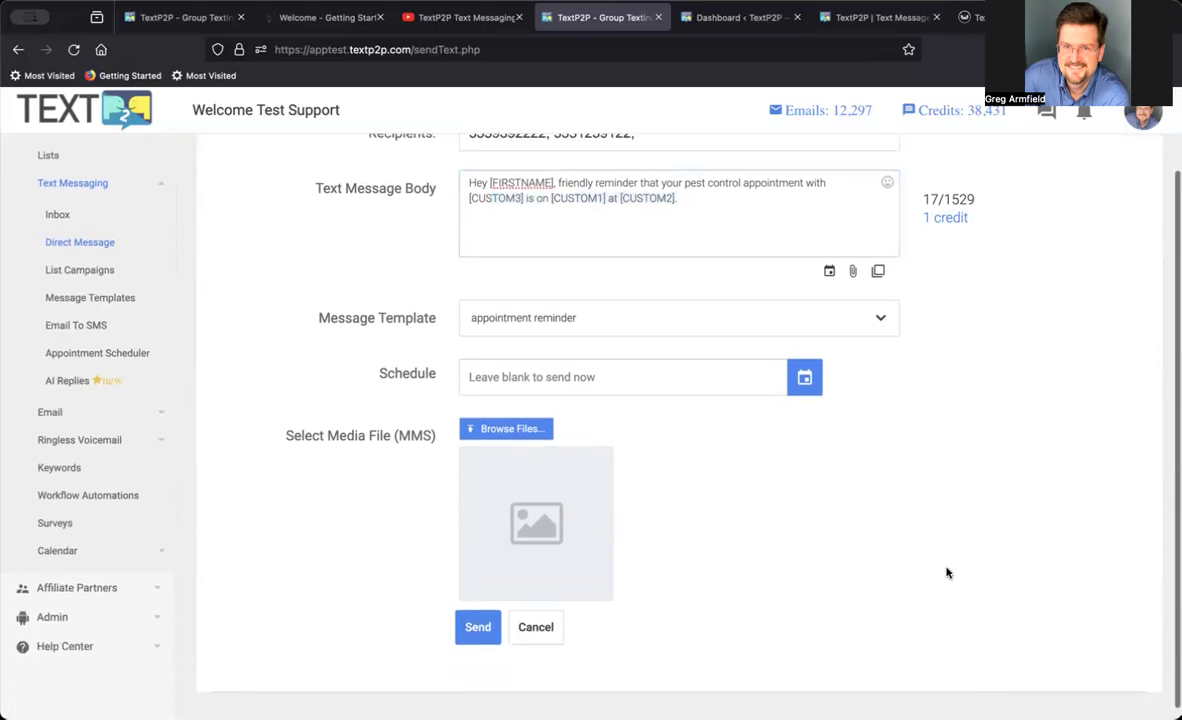
scroll(947, 570, "up", 1)
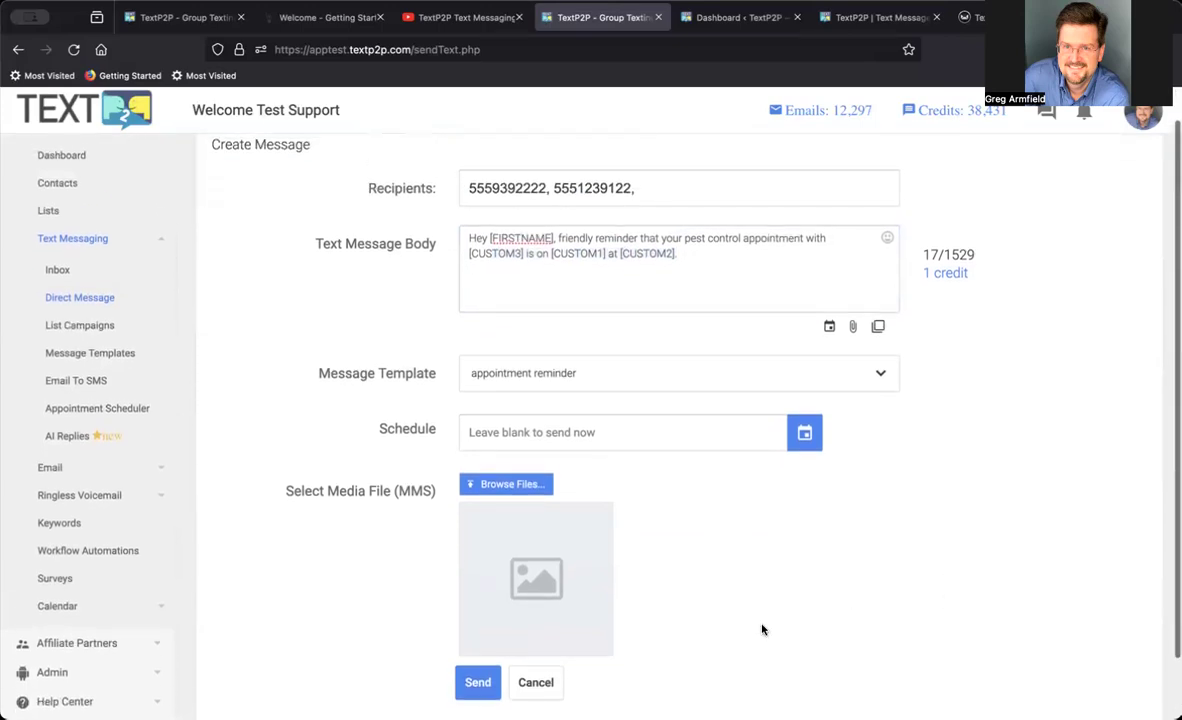
left_click(478, 682)
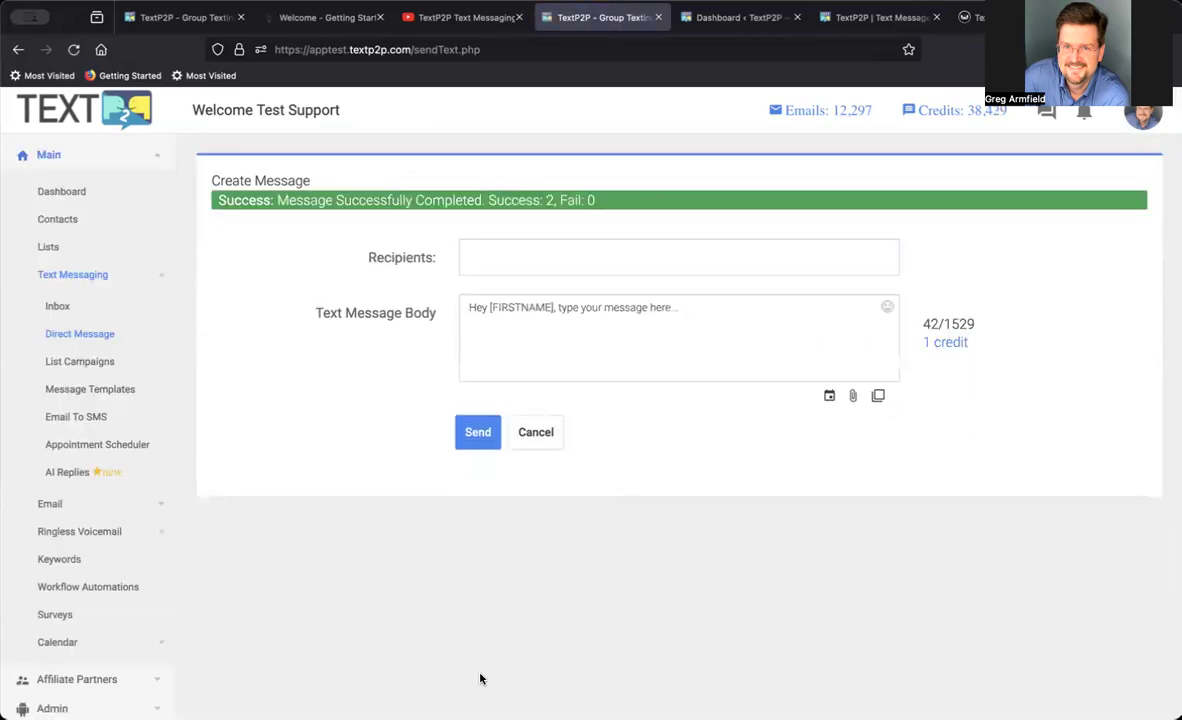
left_click_drag(512, 200, 585, 207)
Open the contacts of Test List 1 and start a text message to all of them.
left_click(96, 250)
scroll(876, 338, "down", 2)
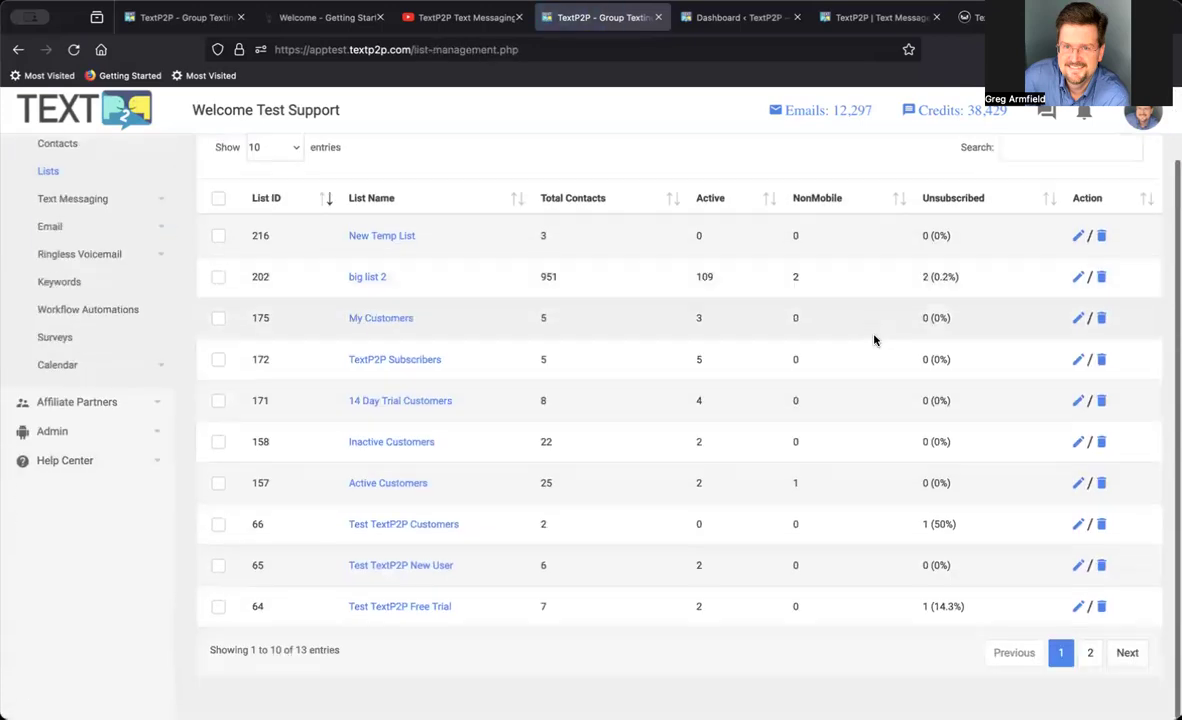
left_click(1088, 656)
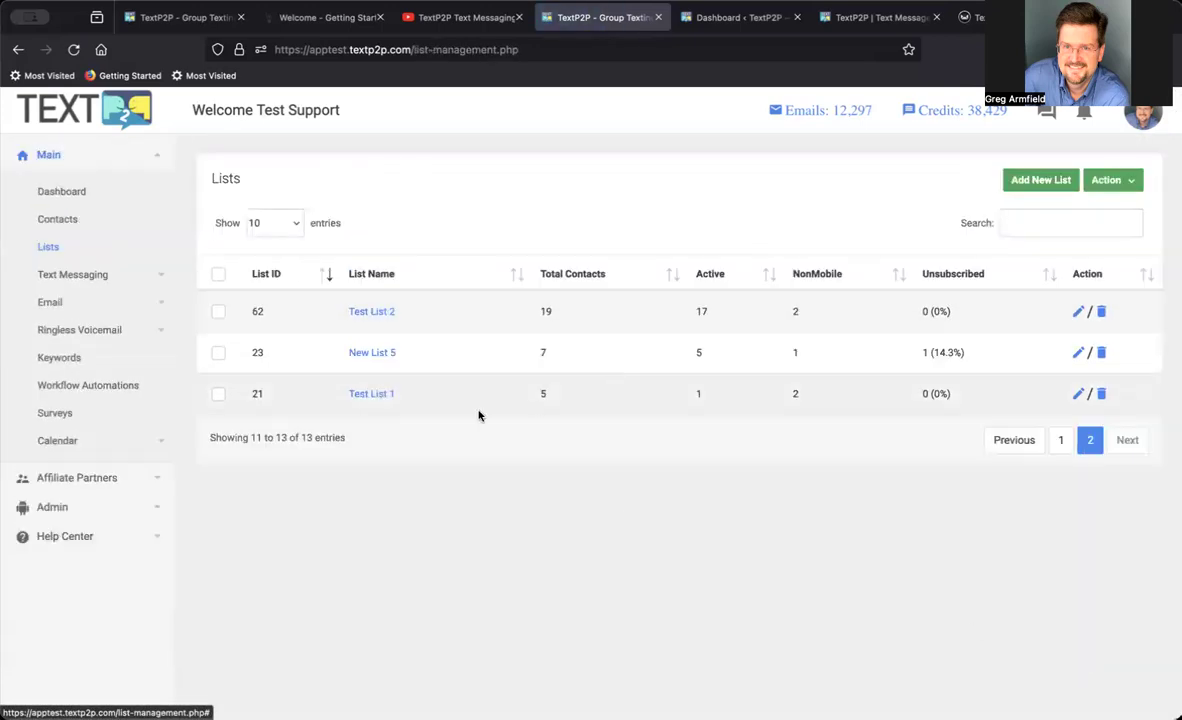
left_click(388, 393)
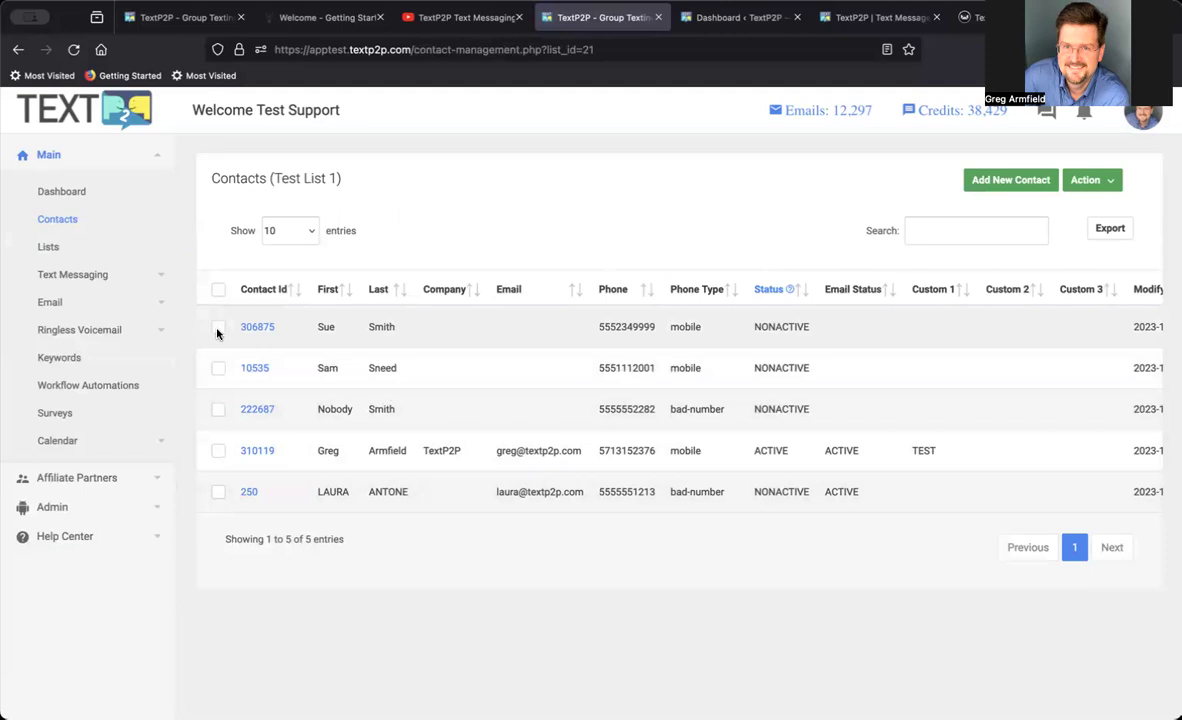
left_click(218, 289)
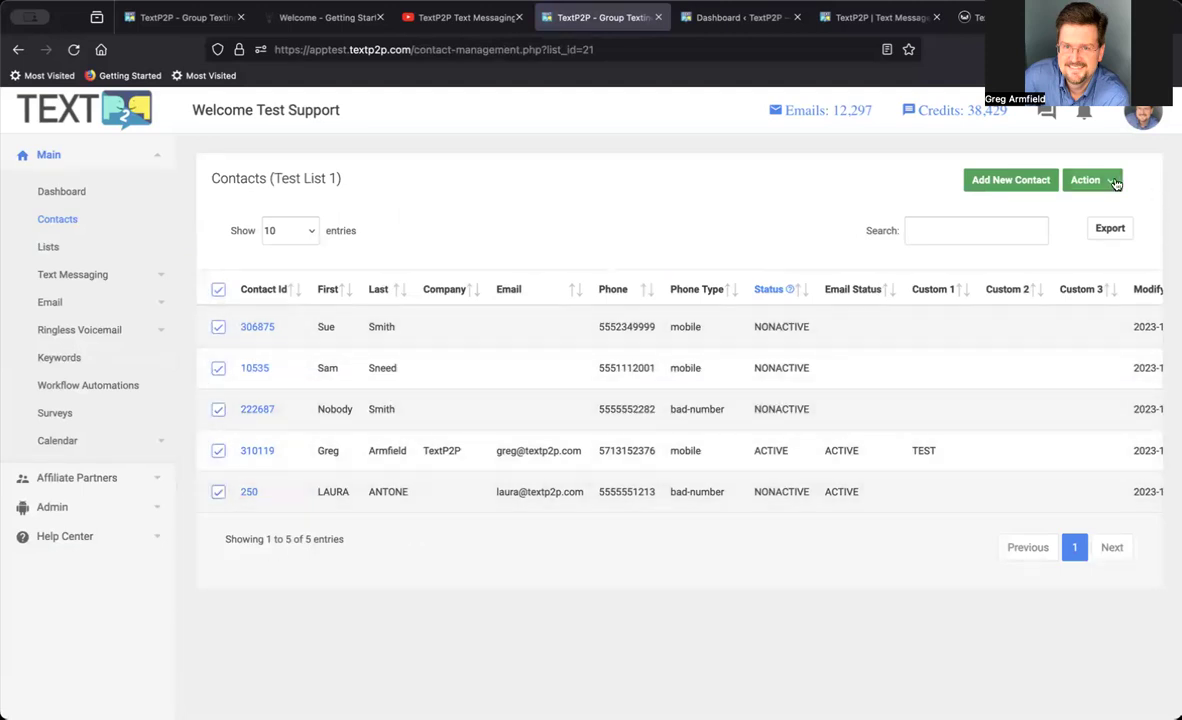
left_click(1115, 184)
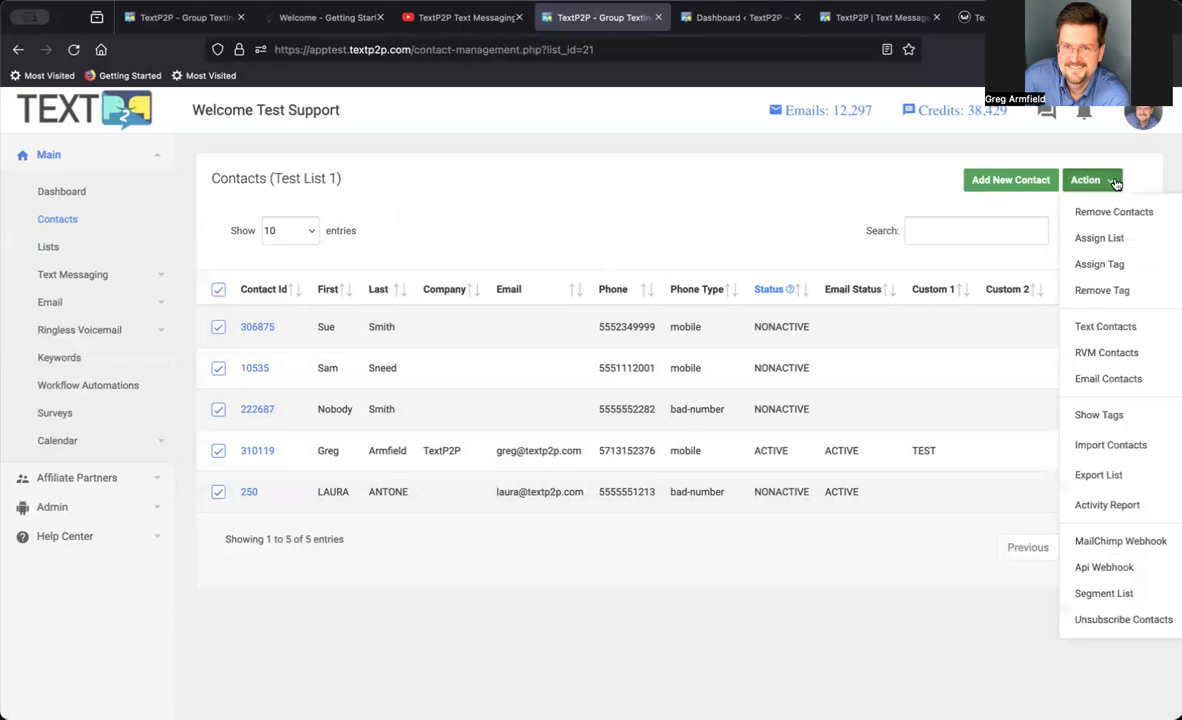
left_click(1117, 327)
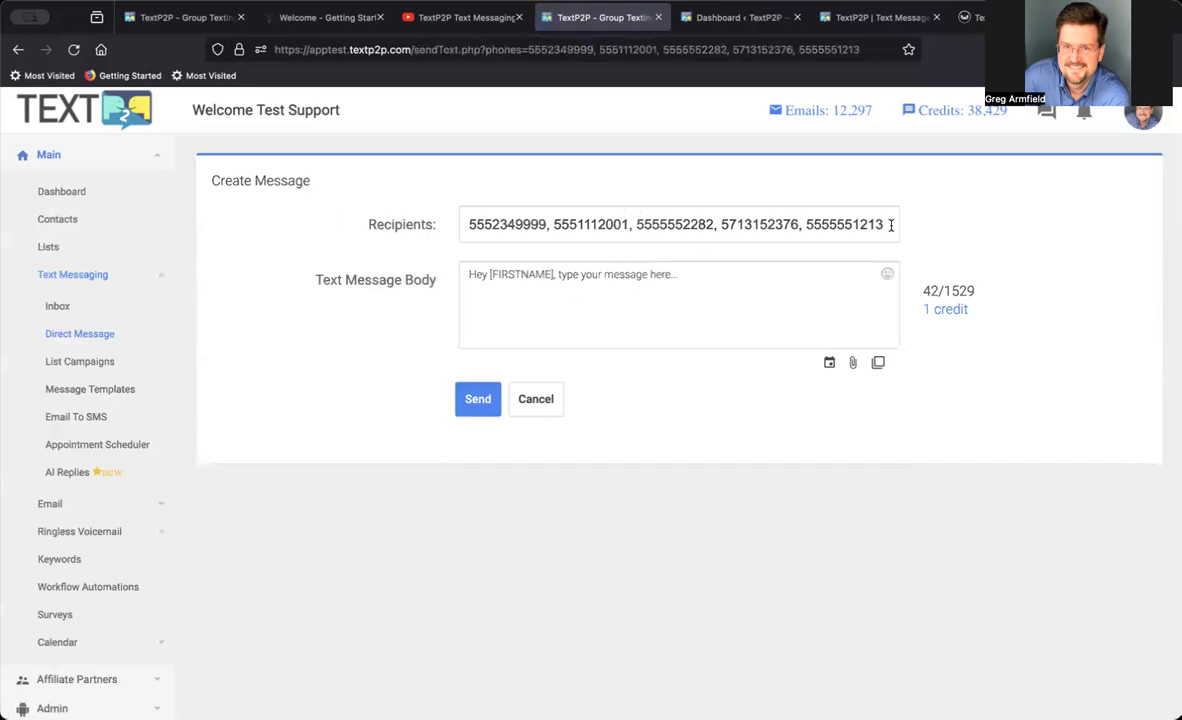
left_click(788, 301)
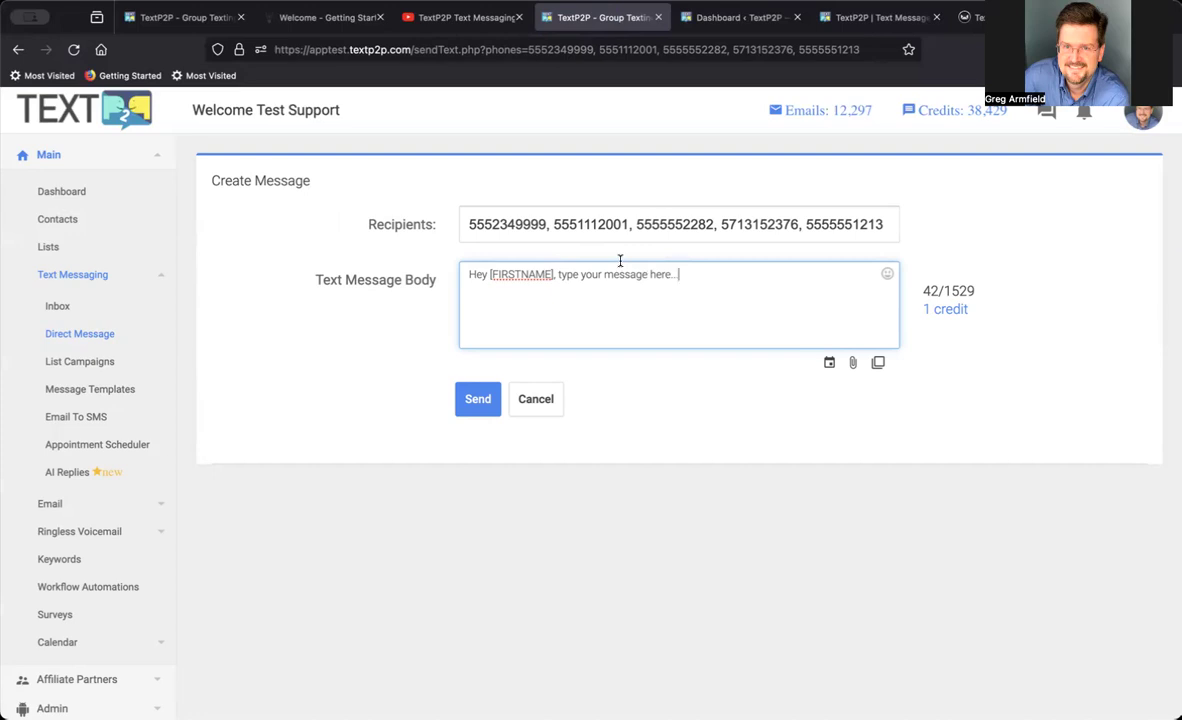
left_click(298, 342)
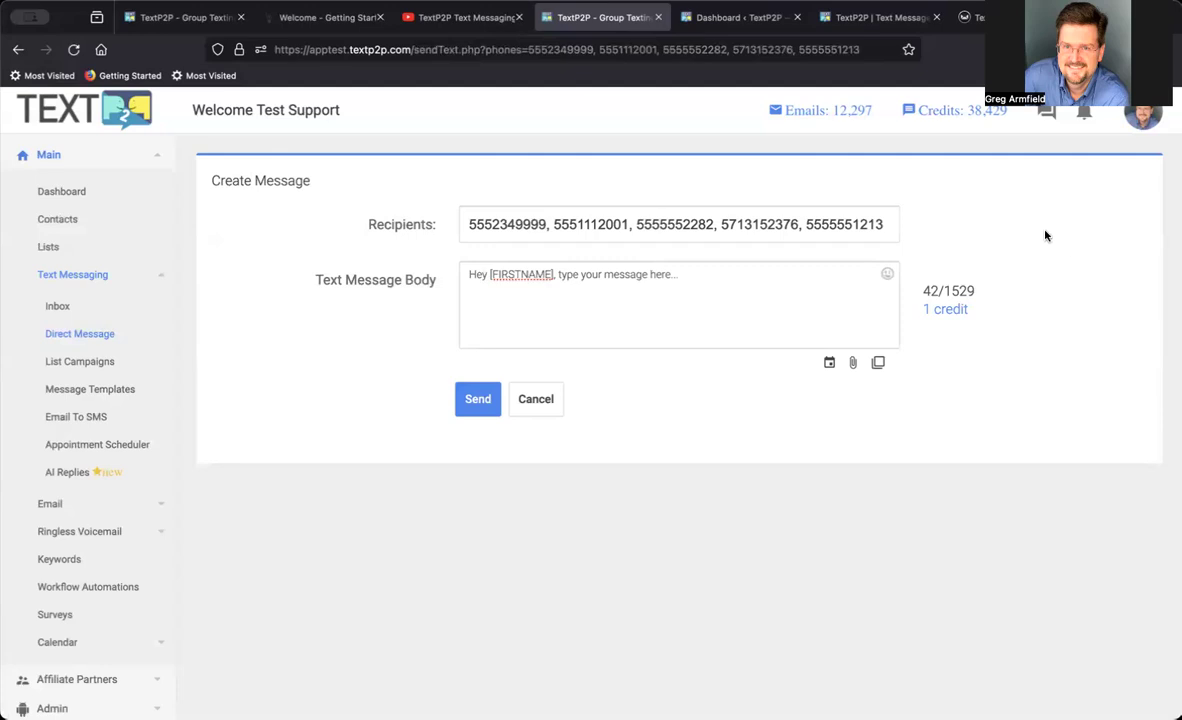
Open the text message inbox and view the conversation with the first listed contact.
left_click(1046, 112)
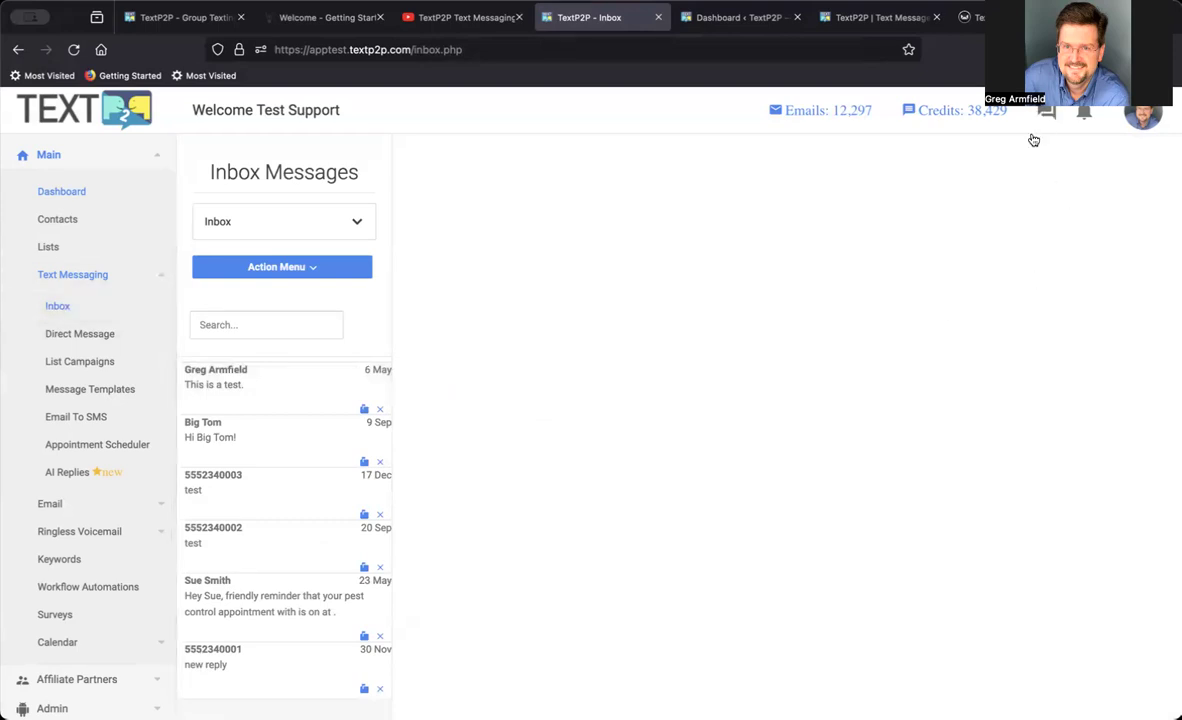
left_click(260, 399)
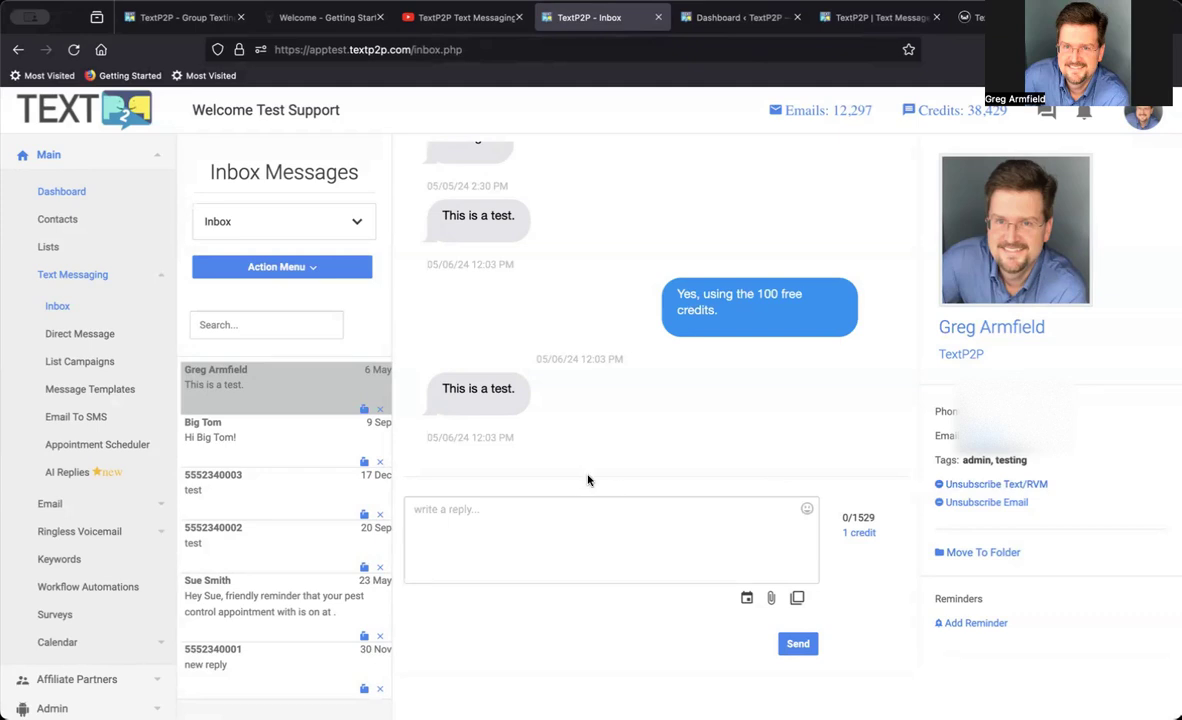
Create a list campaign named "test" and select Test List 1 and New List 5 as its recipient lists.
left_click(80, 362)
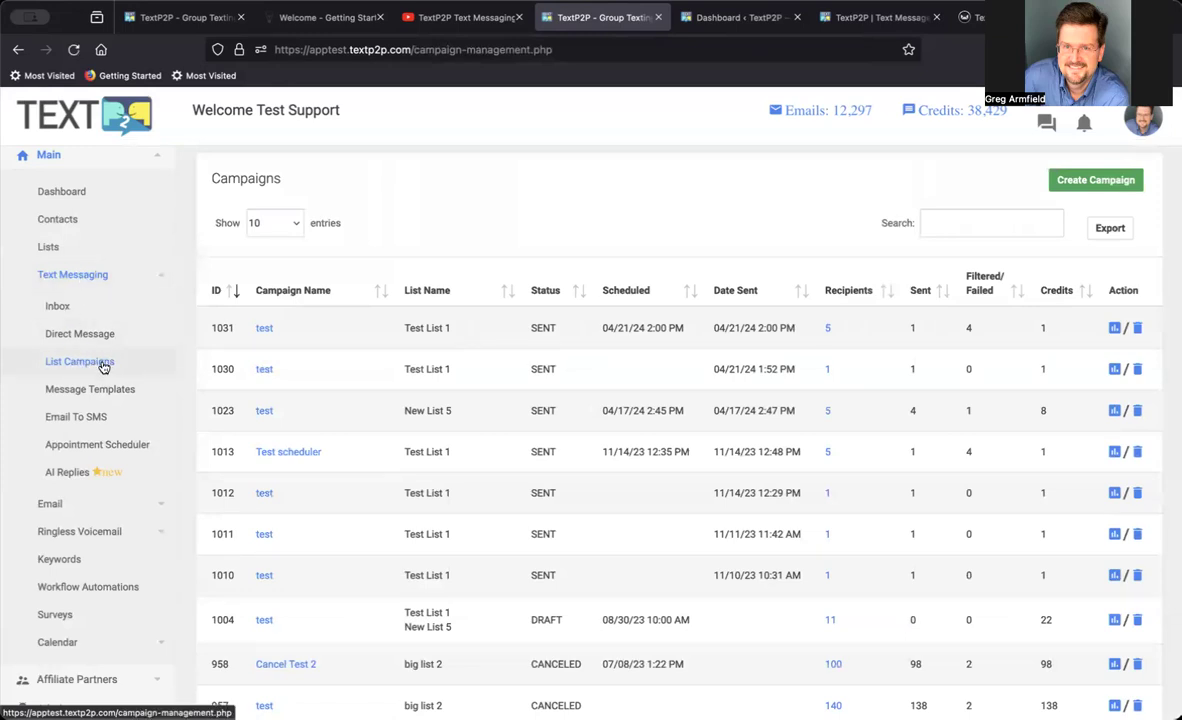
left_click(1075, 180)
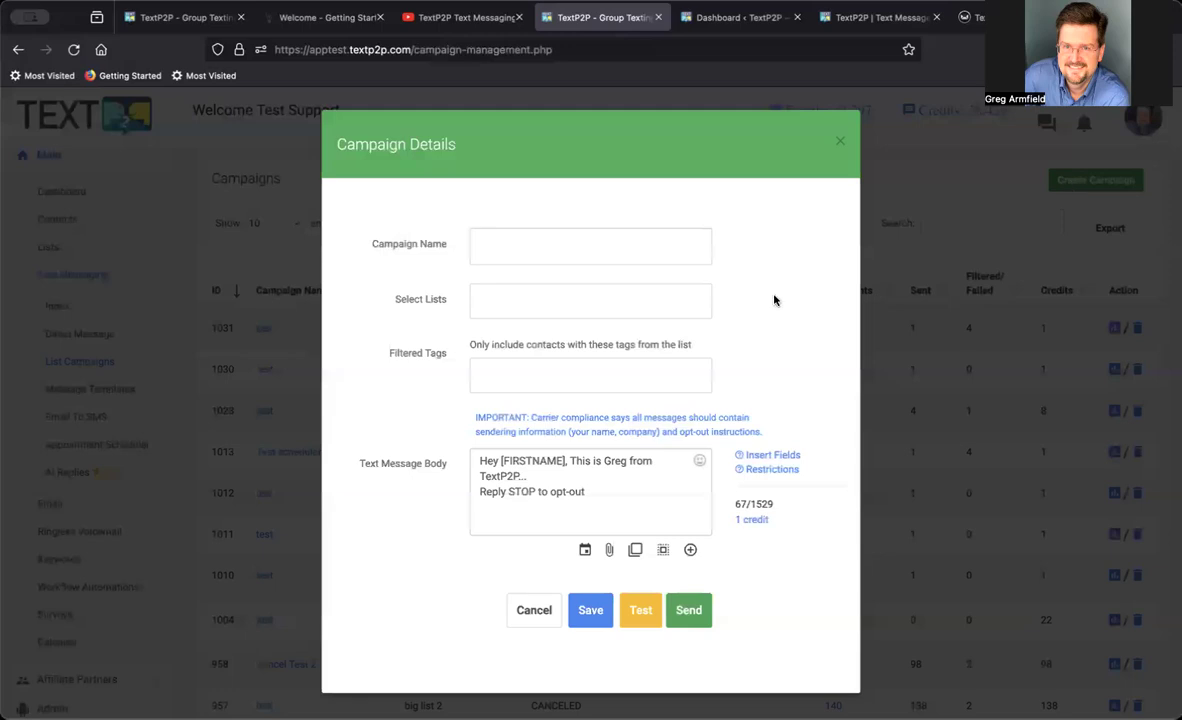
left_click(549, 253)
type("test")
left_click(559, 298)
left_click(538, 338)
left_click(572, 301)
left_click(538, 366)
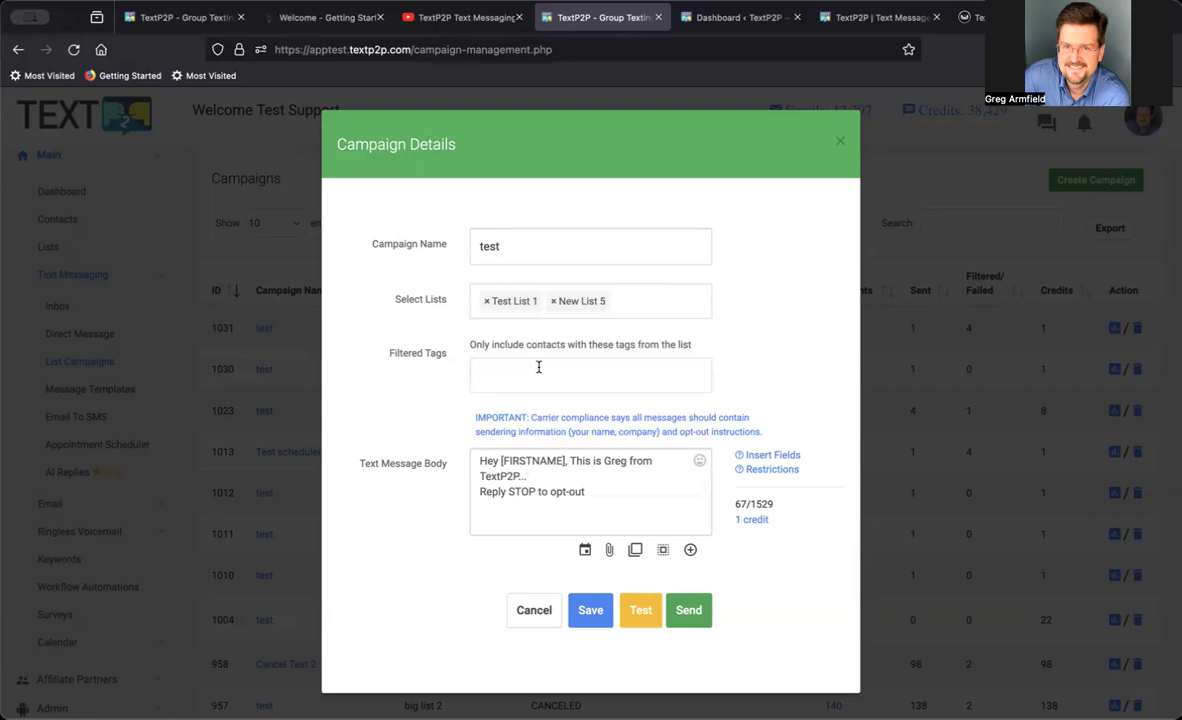
Try filtering the campaign's contacts by the tag "shoe" and remove the tag again.
left_click(528, 374)
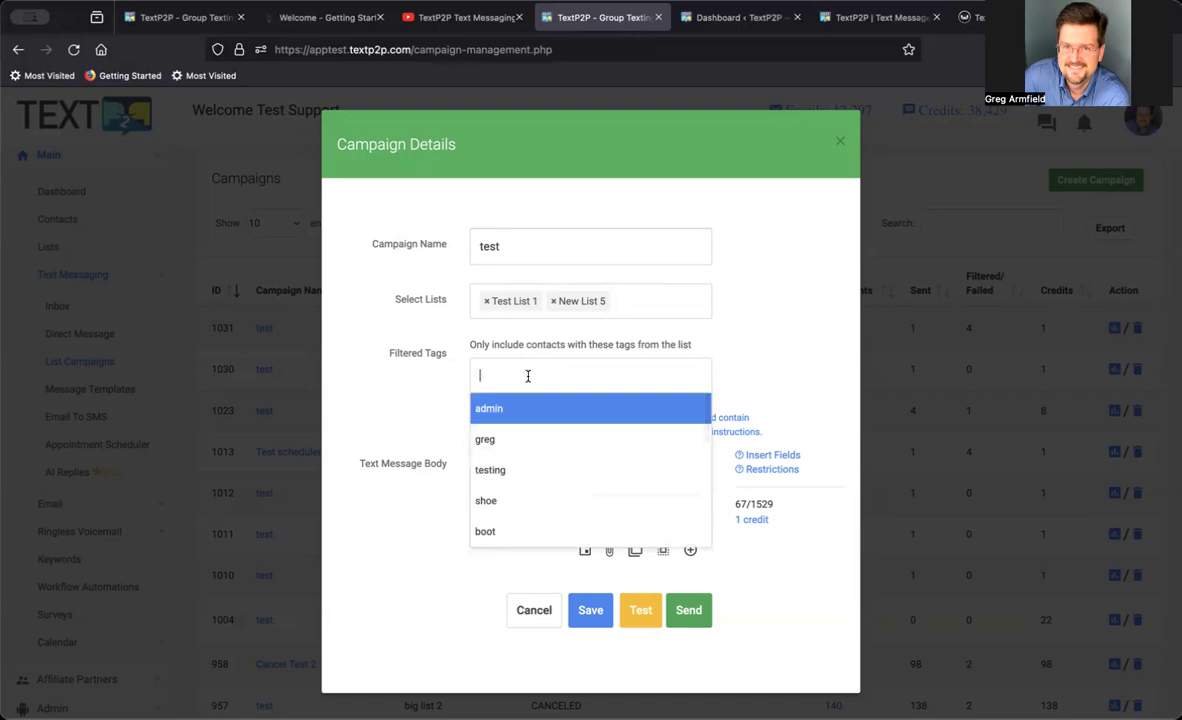
left_click(491, 500)
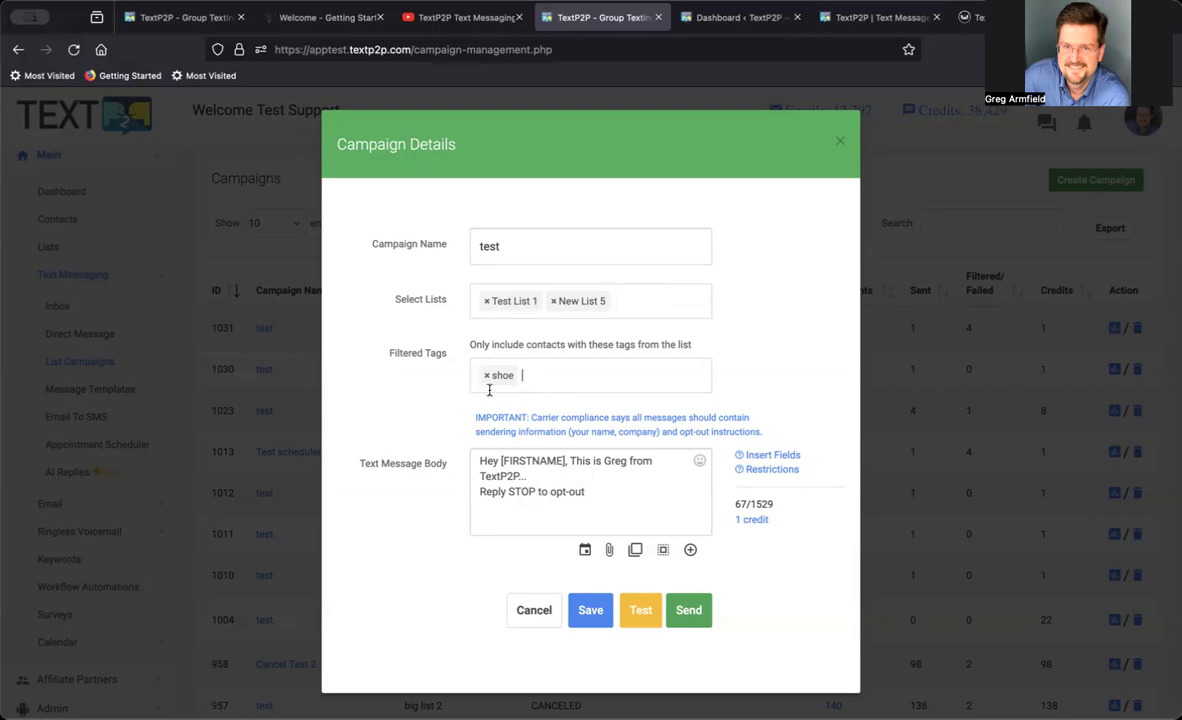
left_click(537, 375)
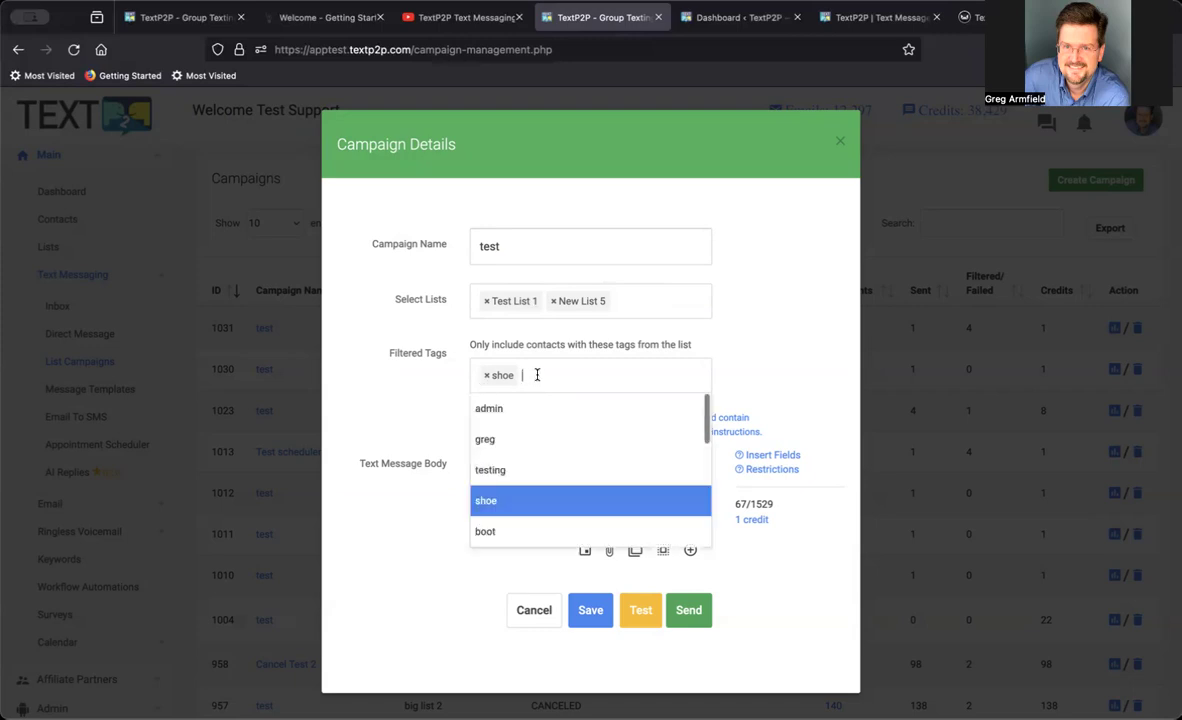
key("BackSpace")
key("BackSpace")
key("BackSpace")
key("BackSpace")
key("BackSpace")
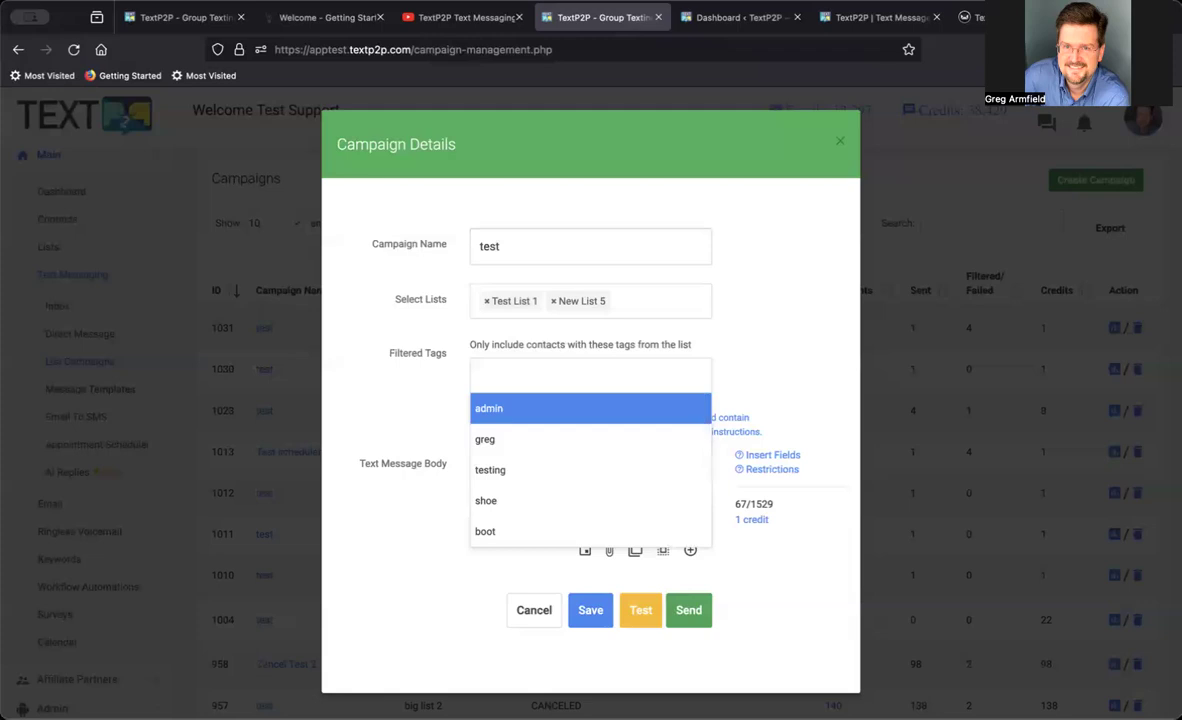
left_click(419, 417)
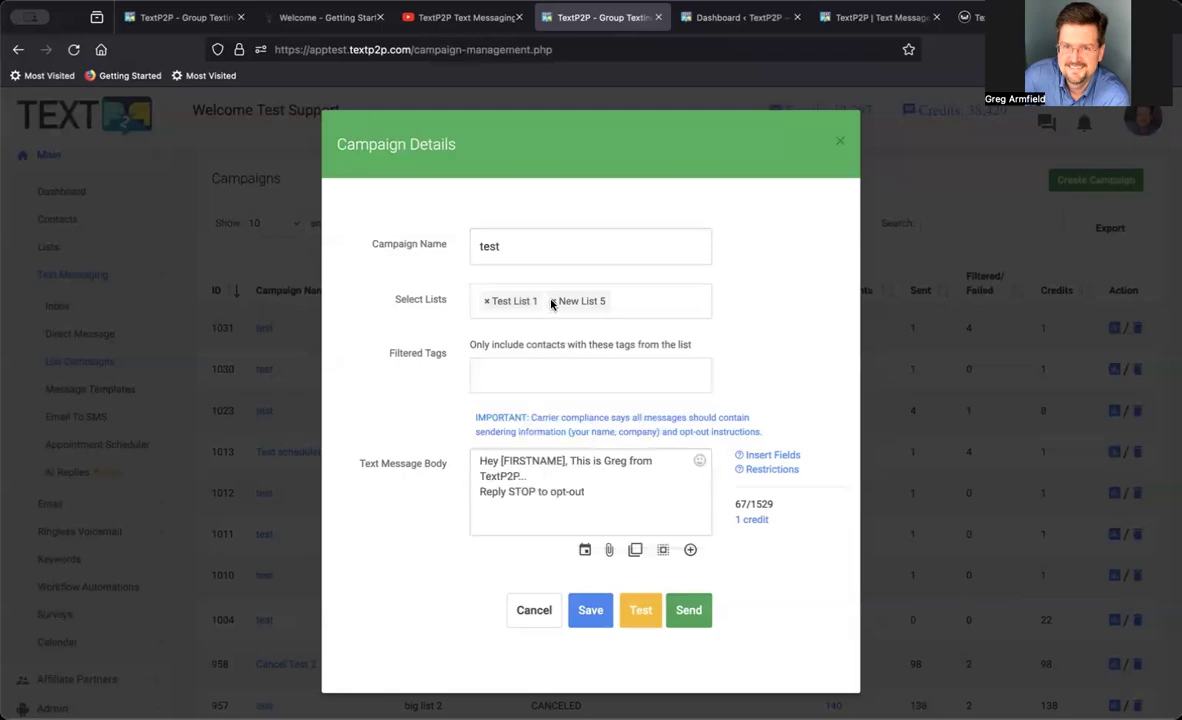
Remove New List 5 from the campaign's lists and review the greeting and opt-out line in the message body.
left_click(551, 300)
left_click(397, 392)
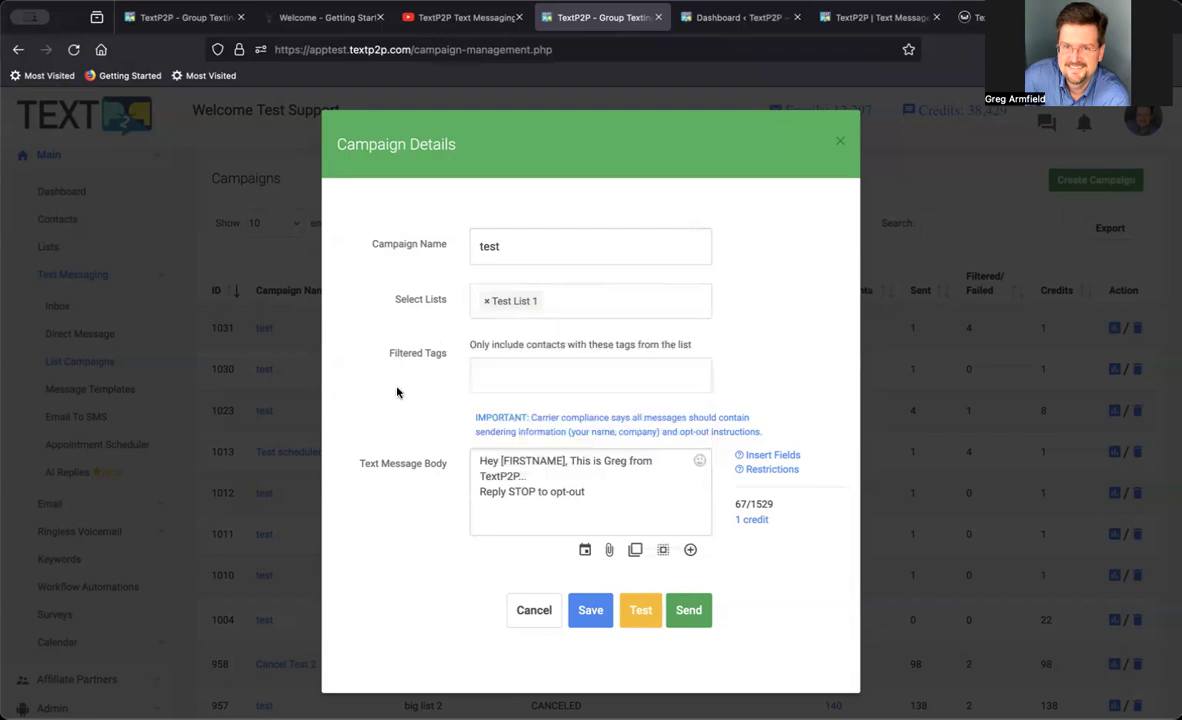
left_click(533, 473)
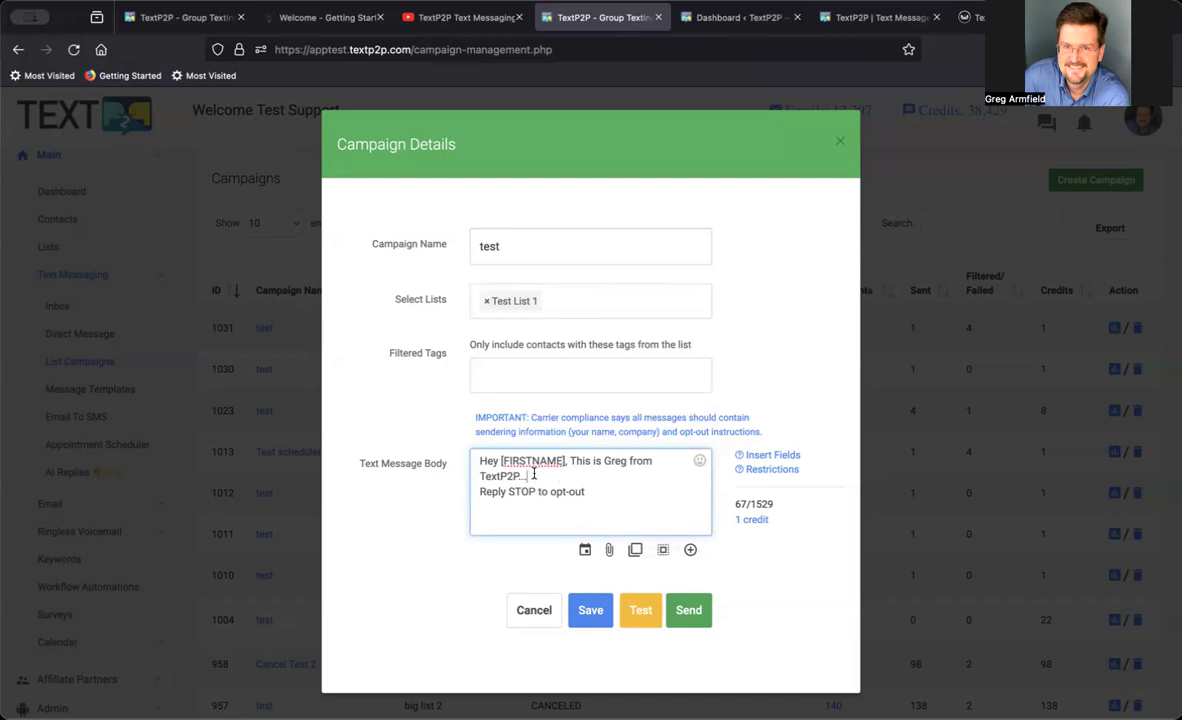
left_click_drag(484, 461, 624, 462)
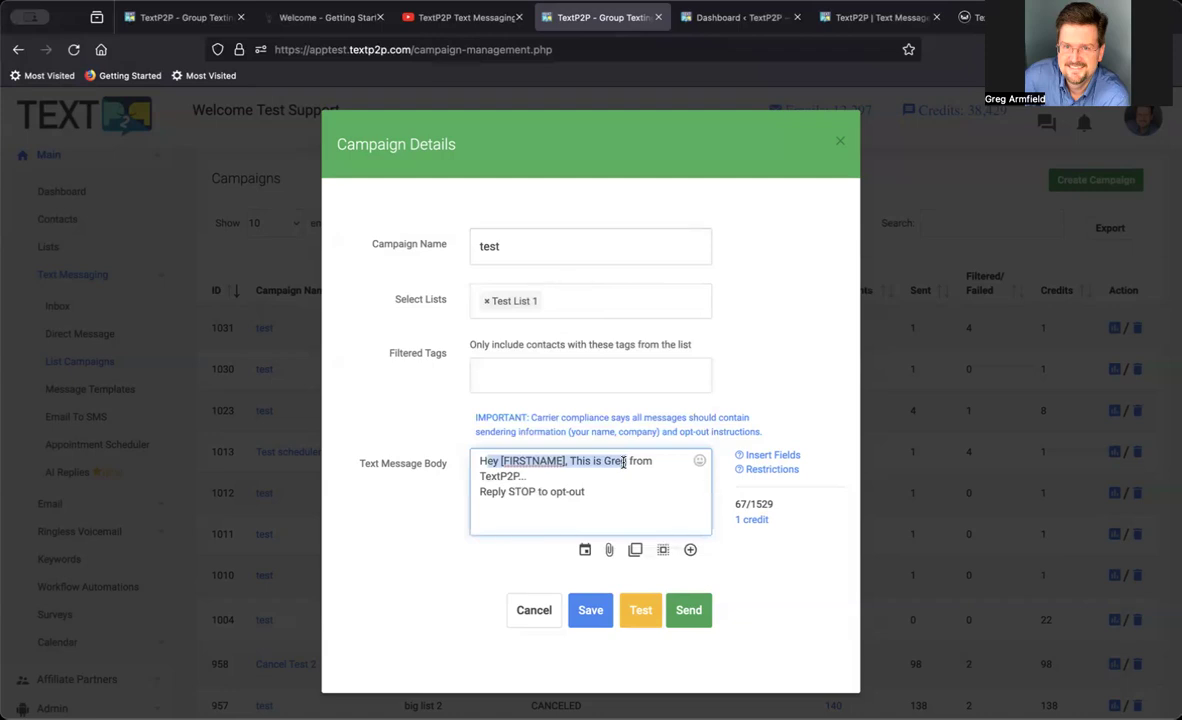
left_click_drag(486, 491, 604, 497)
left_click(567, 479)
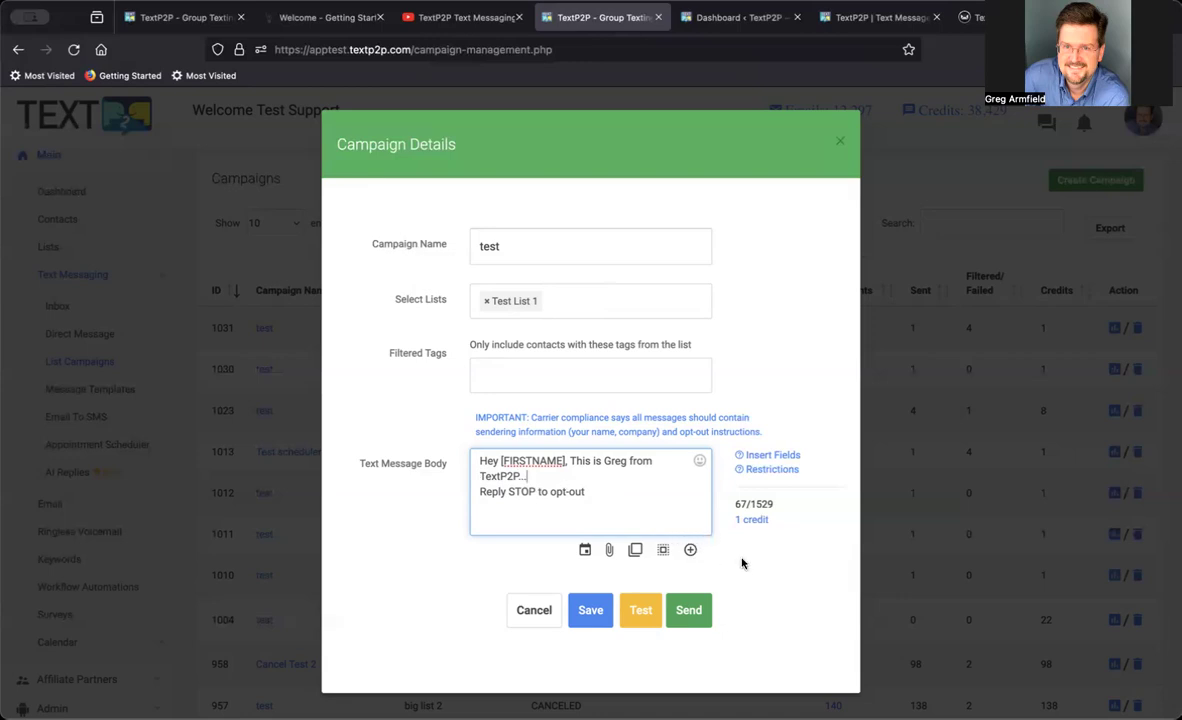
Save the campaign as a draft, and reopen the draft to check its details without making changes.
scroll(742, 563, "down", 1)
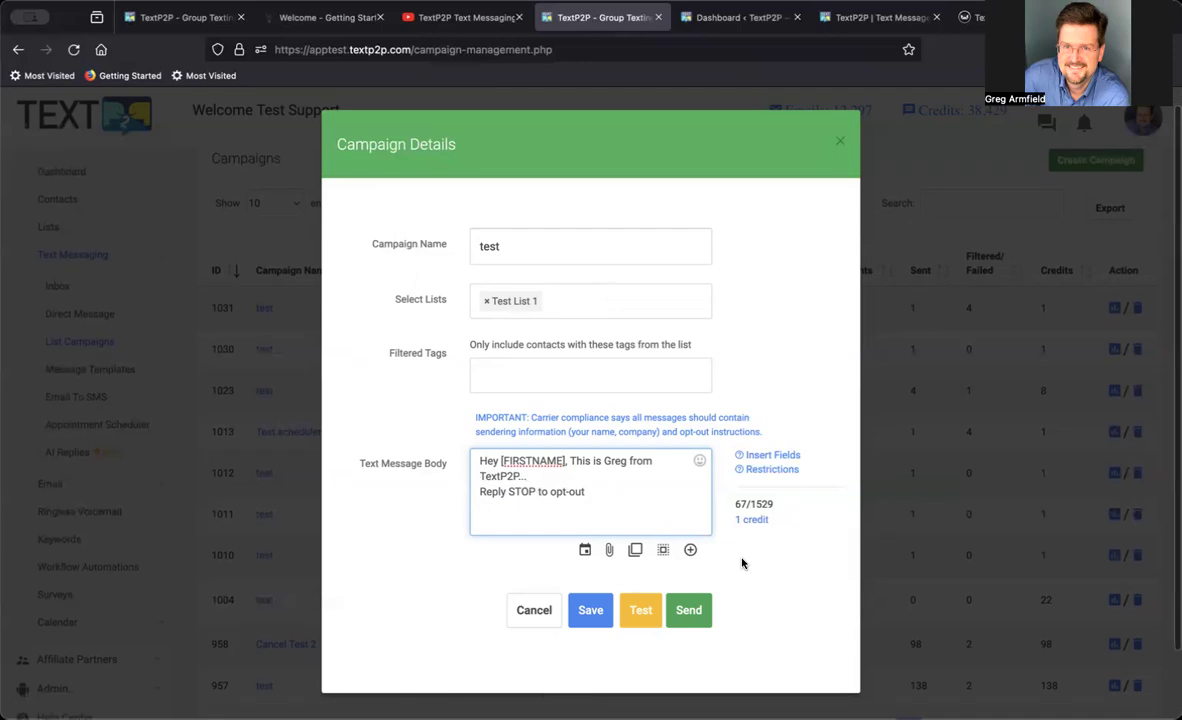
left_click(591, 612)
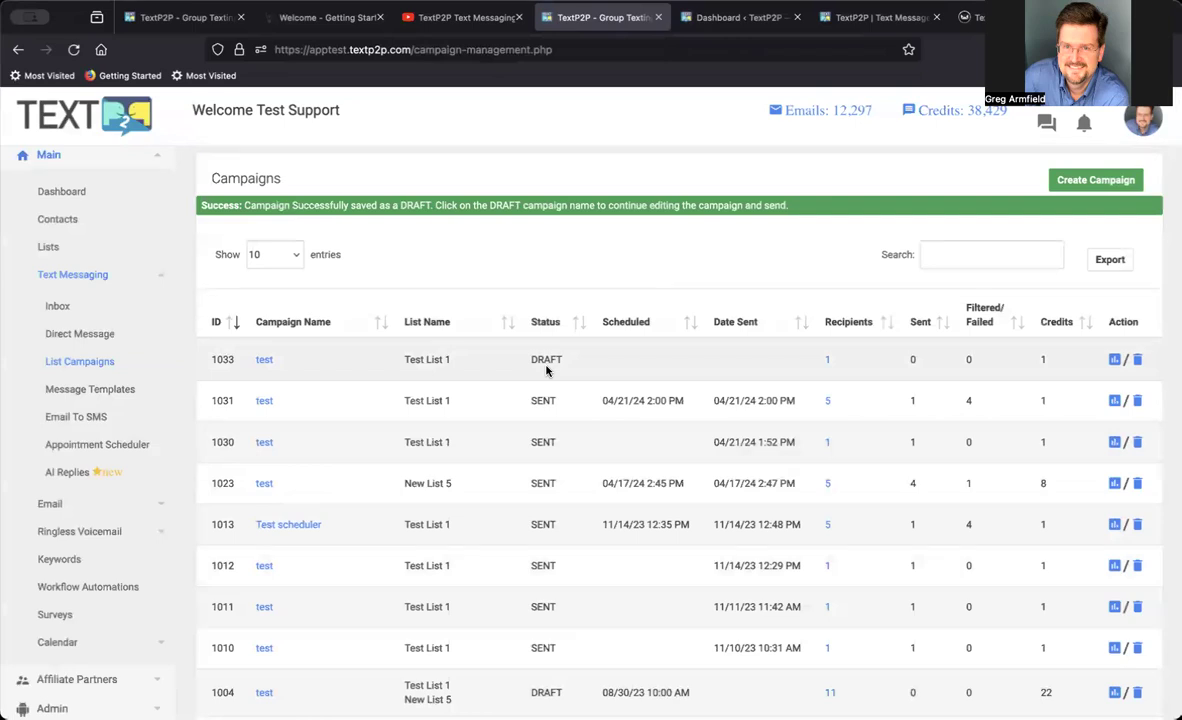
left_click(262, 360)
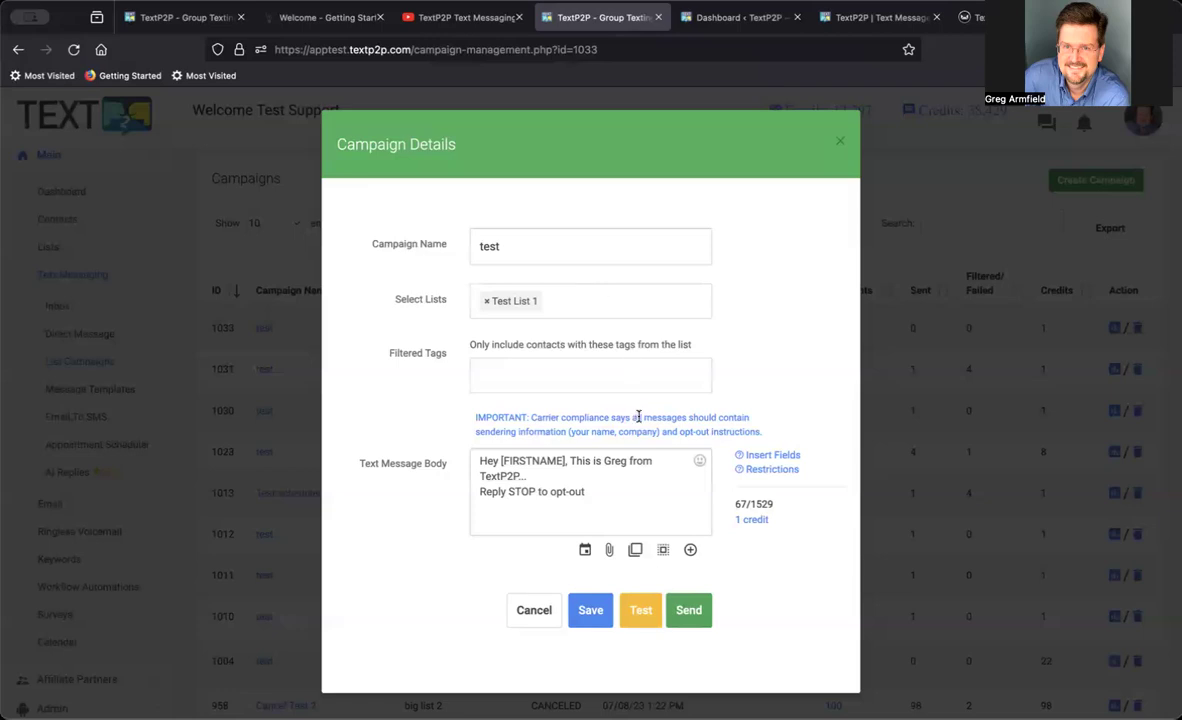
left_click(533, 612)
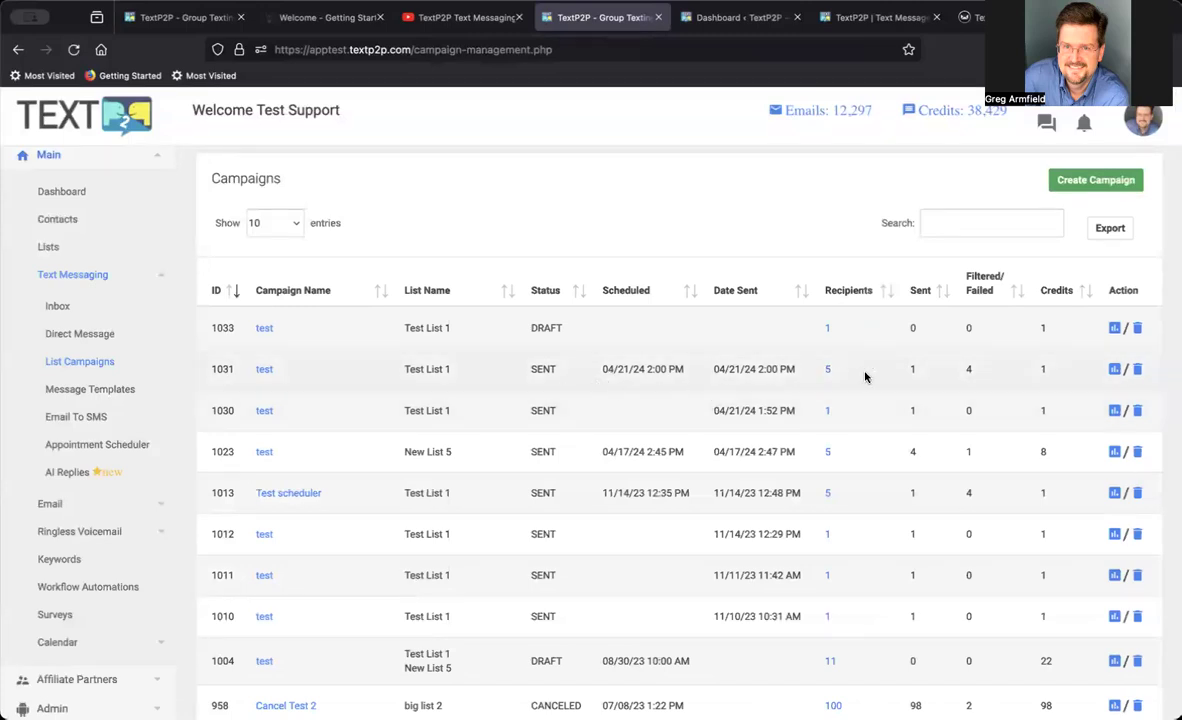
Examine the sent and filtered counts of campaign 1031 and the filtering reasons in its campaign report.
left_click_drag(910, 372, 947, 374)
left_click_drag(973, 372, 1013, 372)
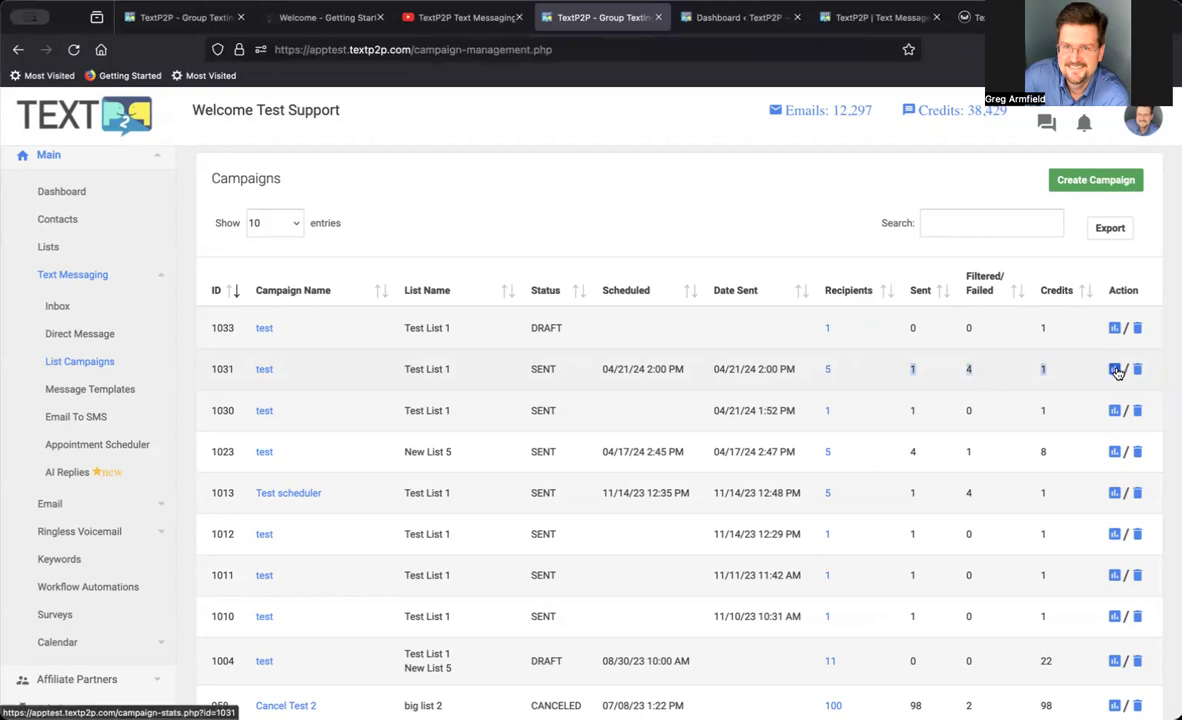
left_click(1116, 371)
scroll(993, 480, "down", 1)
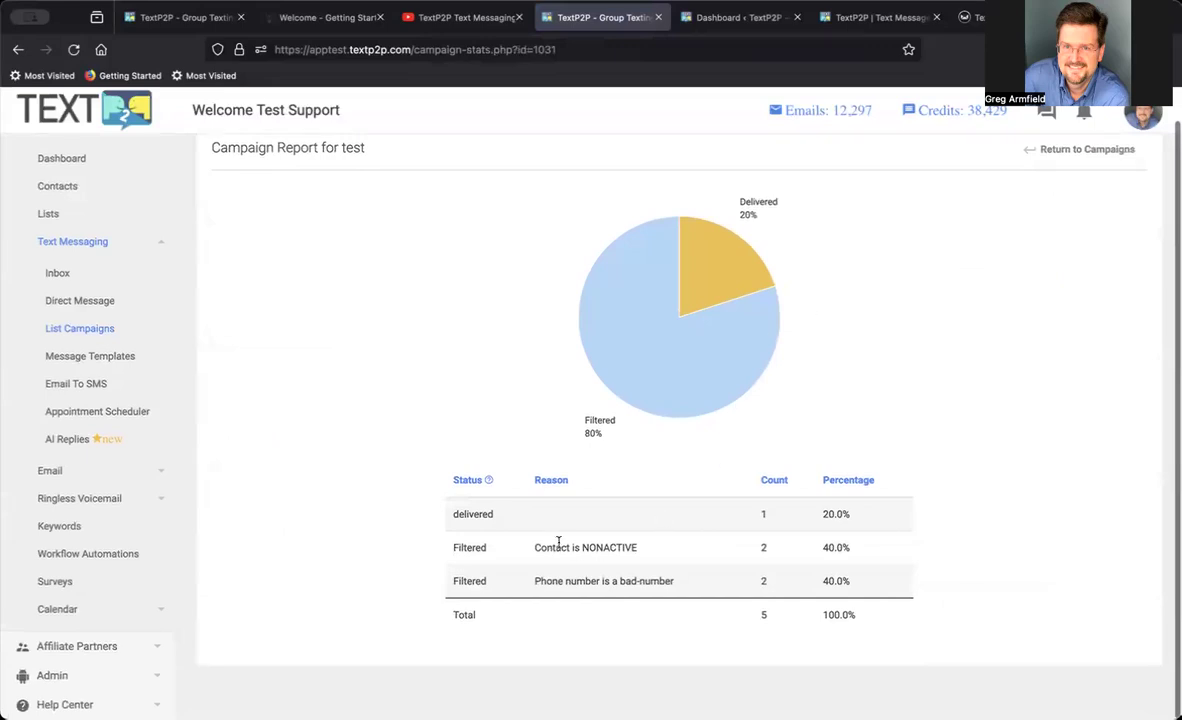
left_click_drag(542, 548, 734, 550)
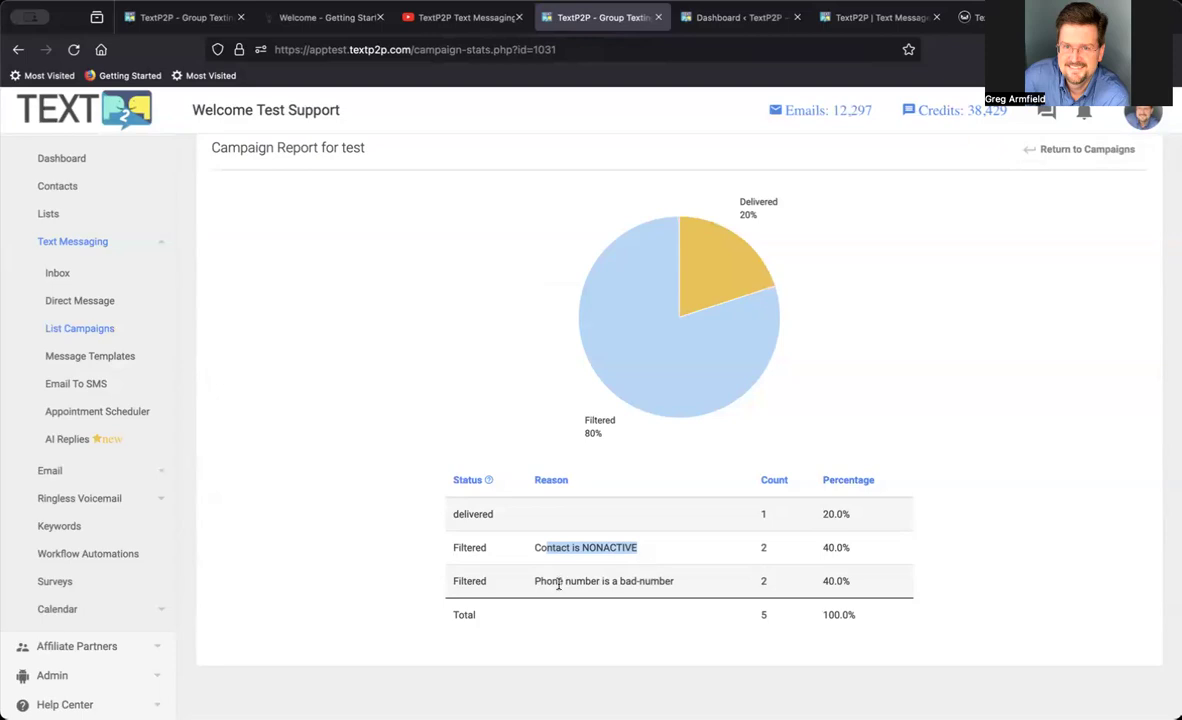
left_click_drag(560, 580, 783, 588)
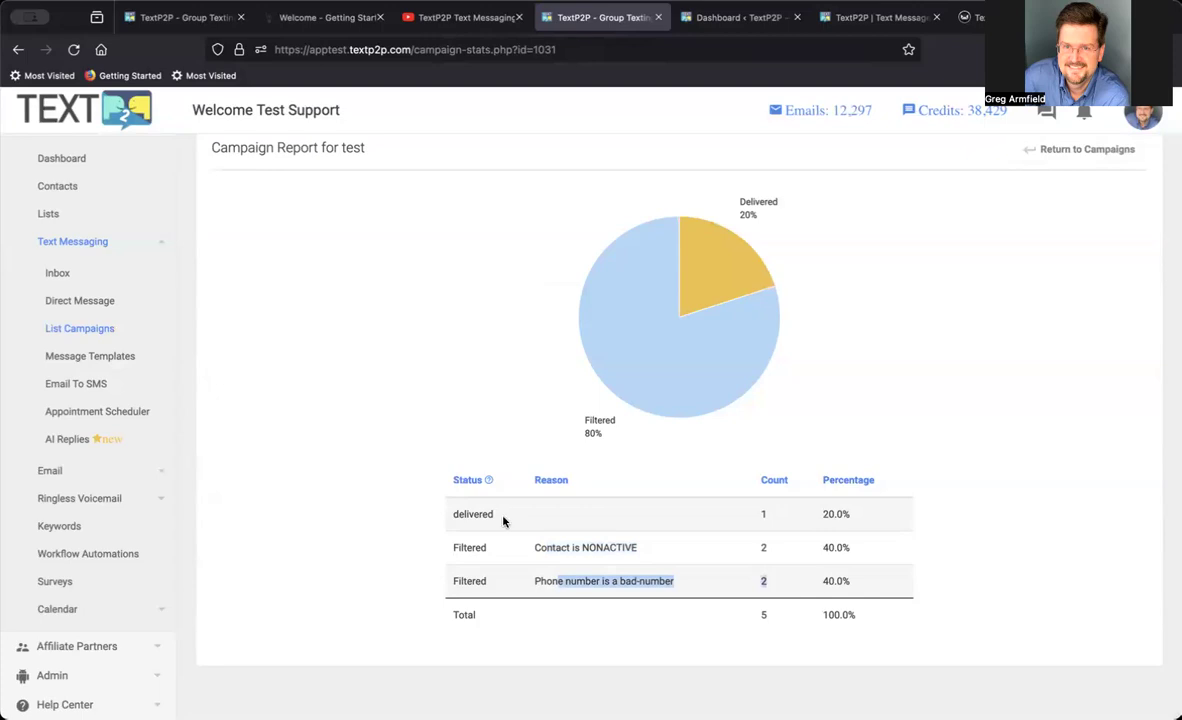
left_click(1090, 148)
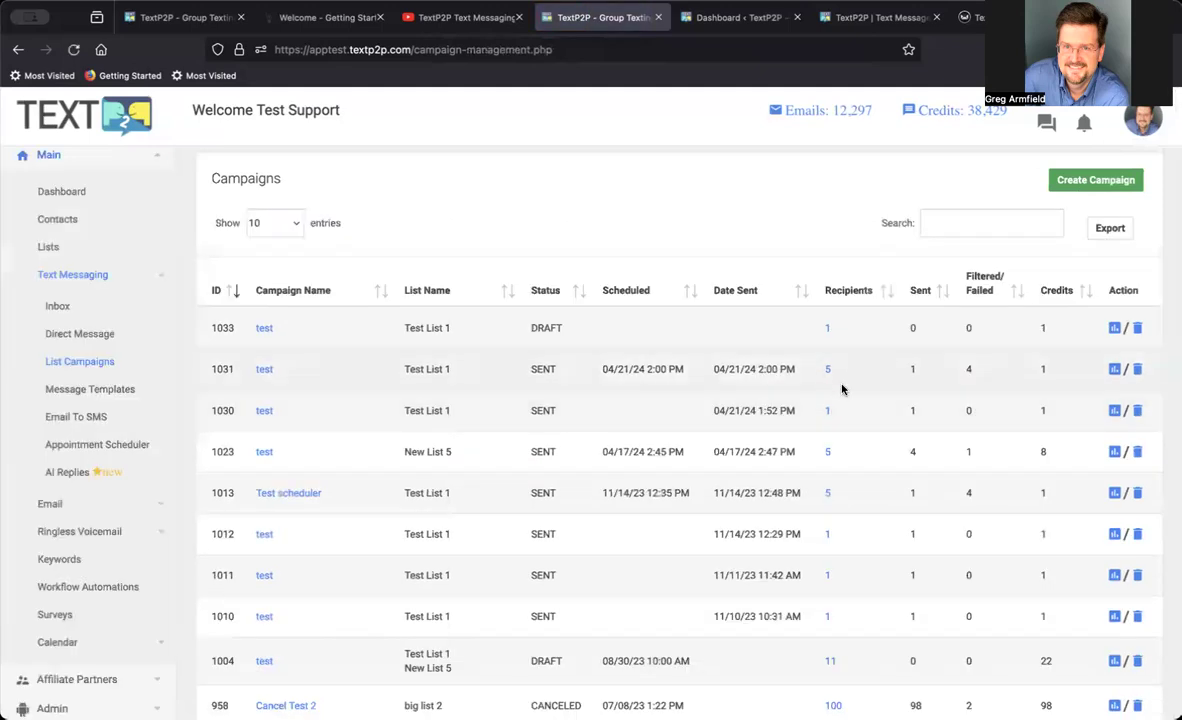
View the individual recipient messages of campaign 1031, check their failure reasons, and return to the list campaigns.
left_click(828, 371)
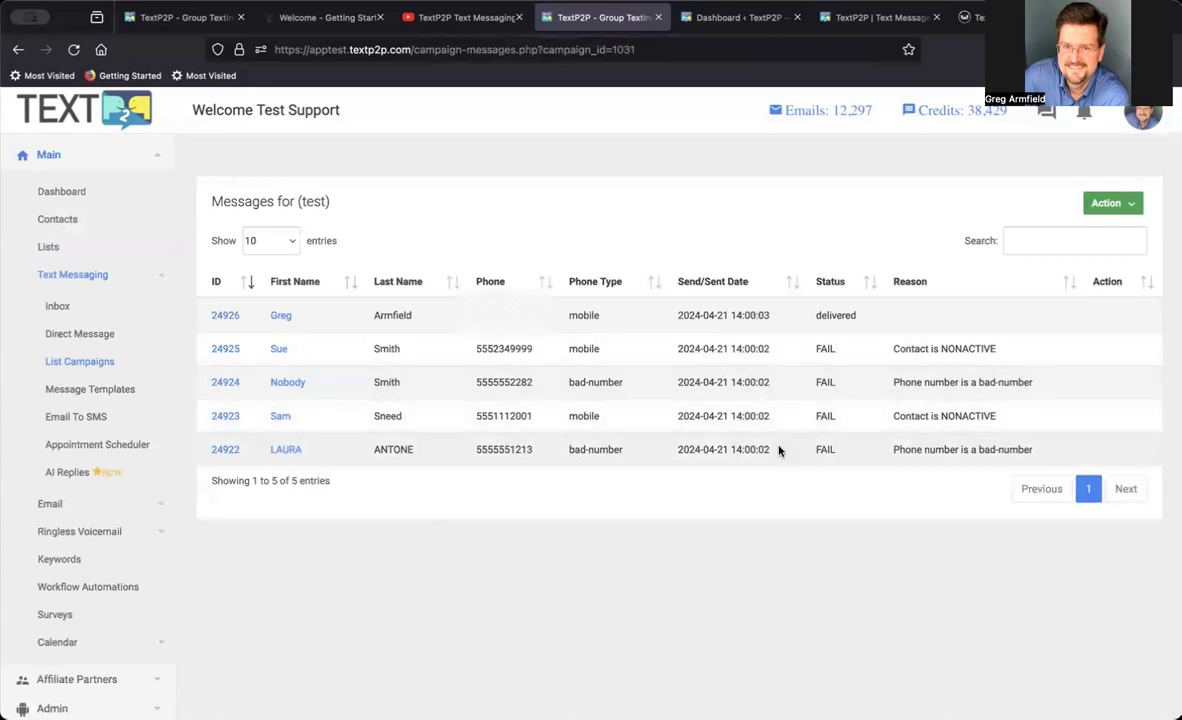
left_click_drag(970, 348, 925, 348)
left_click_drag(476, 349, 504, 349)
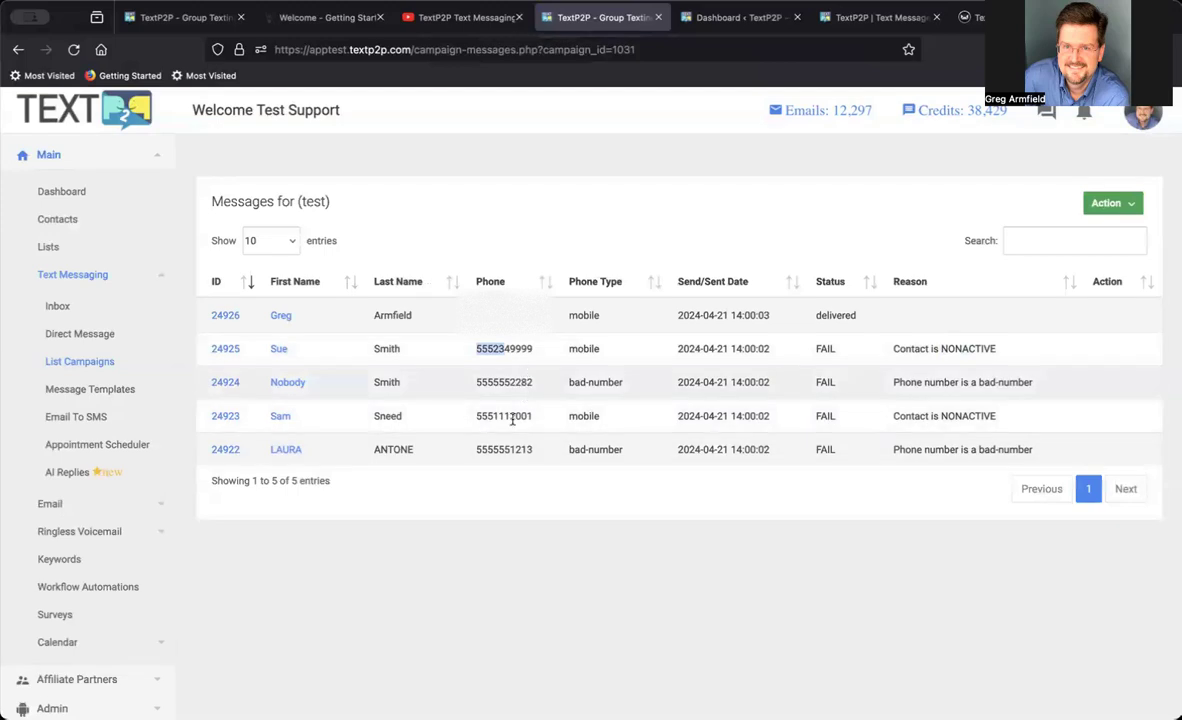
scroll(512, 469, "down", 1)
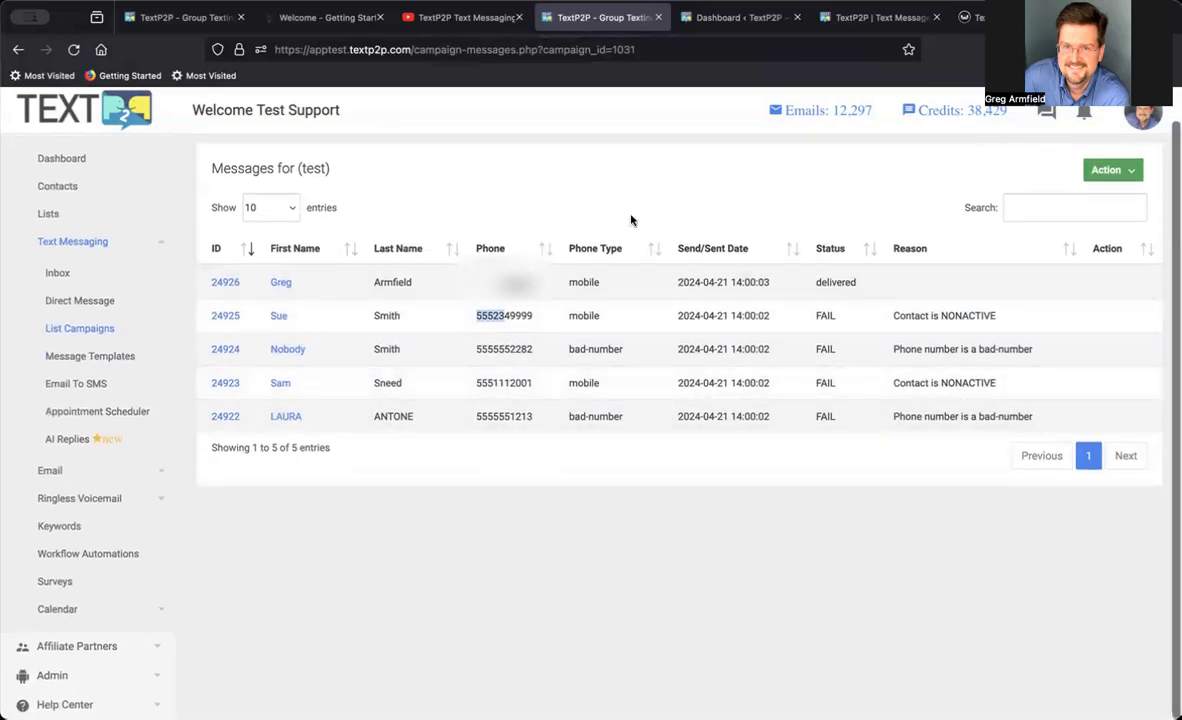
left_click(80, 328)
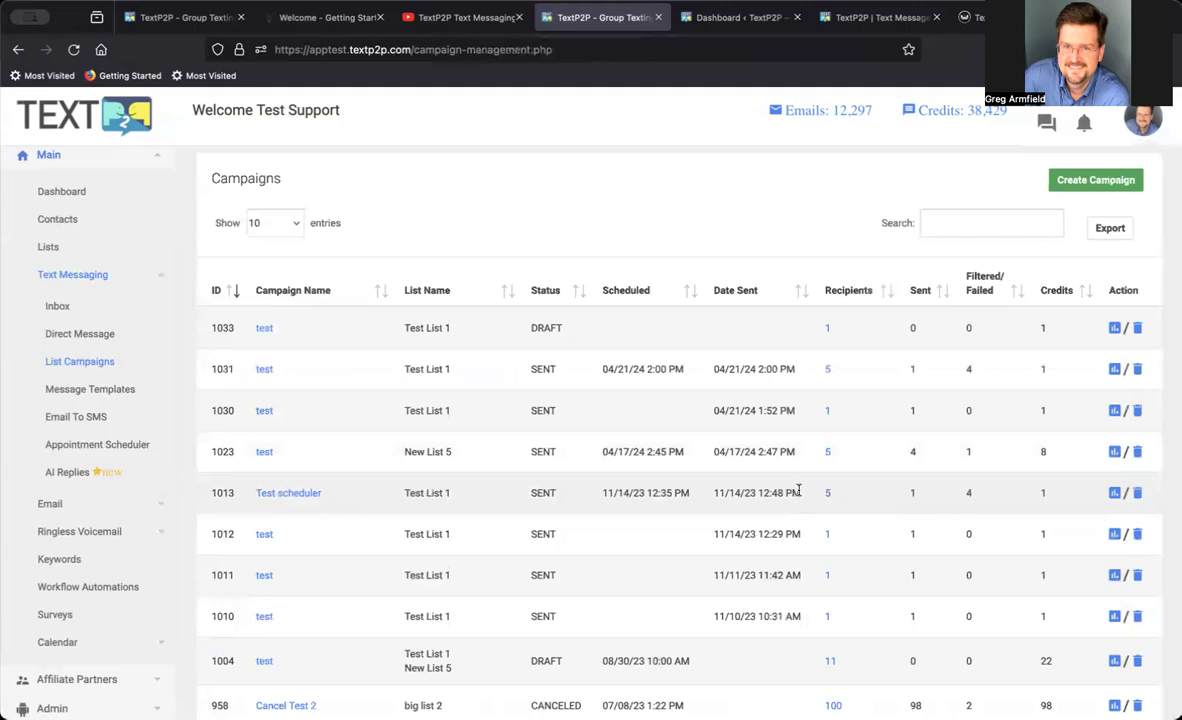
scroll(798, 489, "up", 1)
scroll(799, 491, "down", 1)
left_click(72, 363)
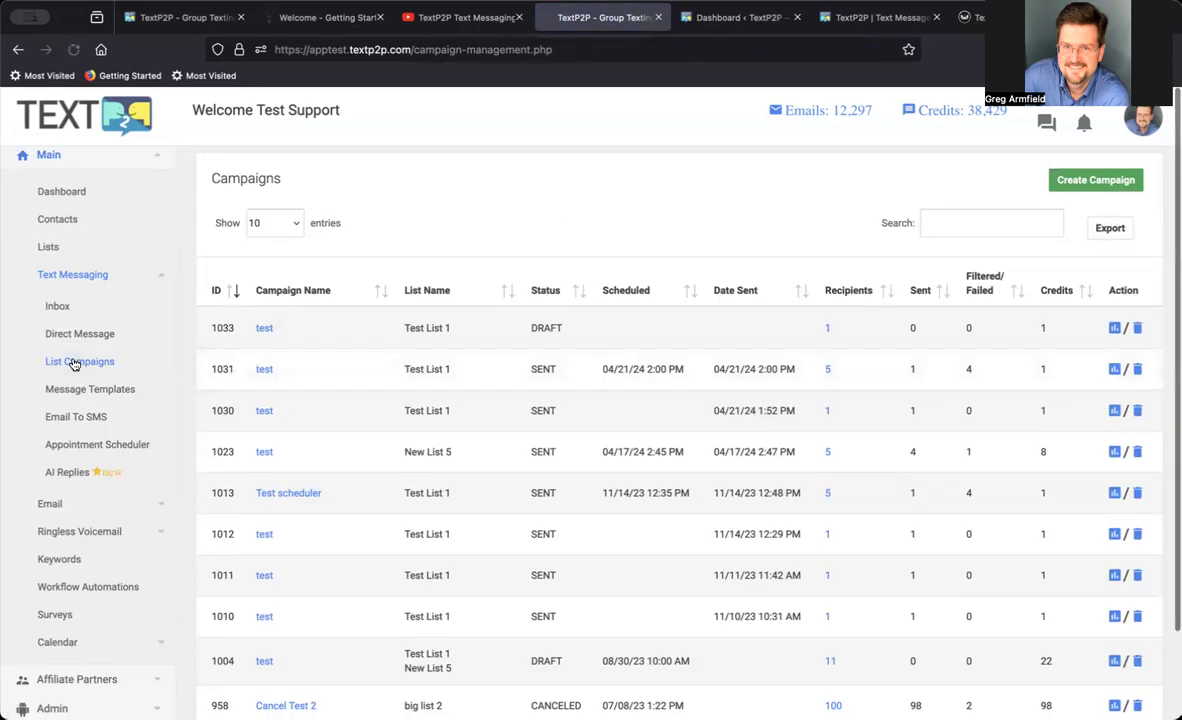